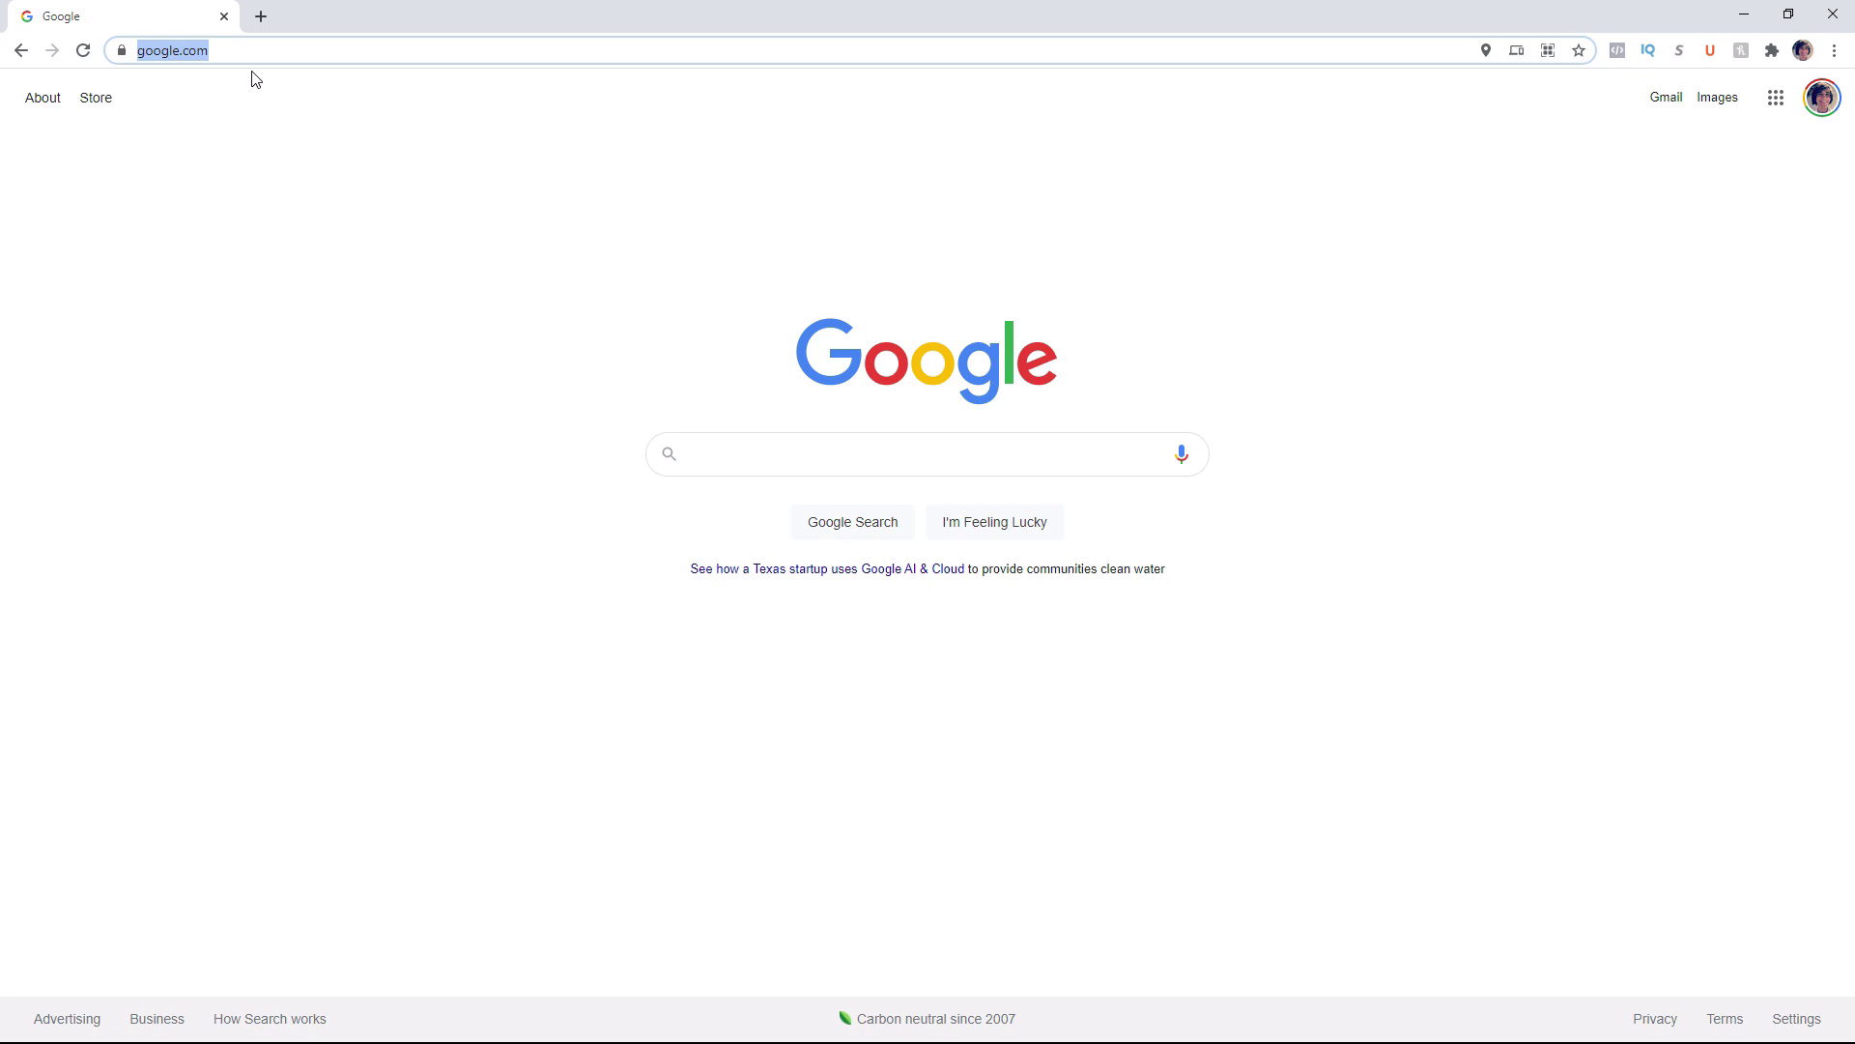
Go to ilok.com, open the Free Account Setup registration form, and scroll through its empty sections.
{"action": "type", "text": "ilok.com"}
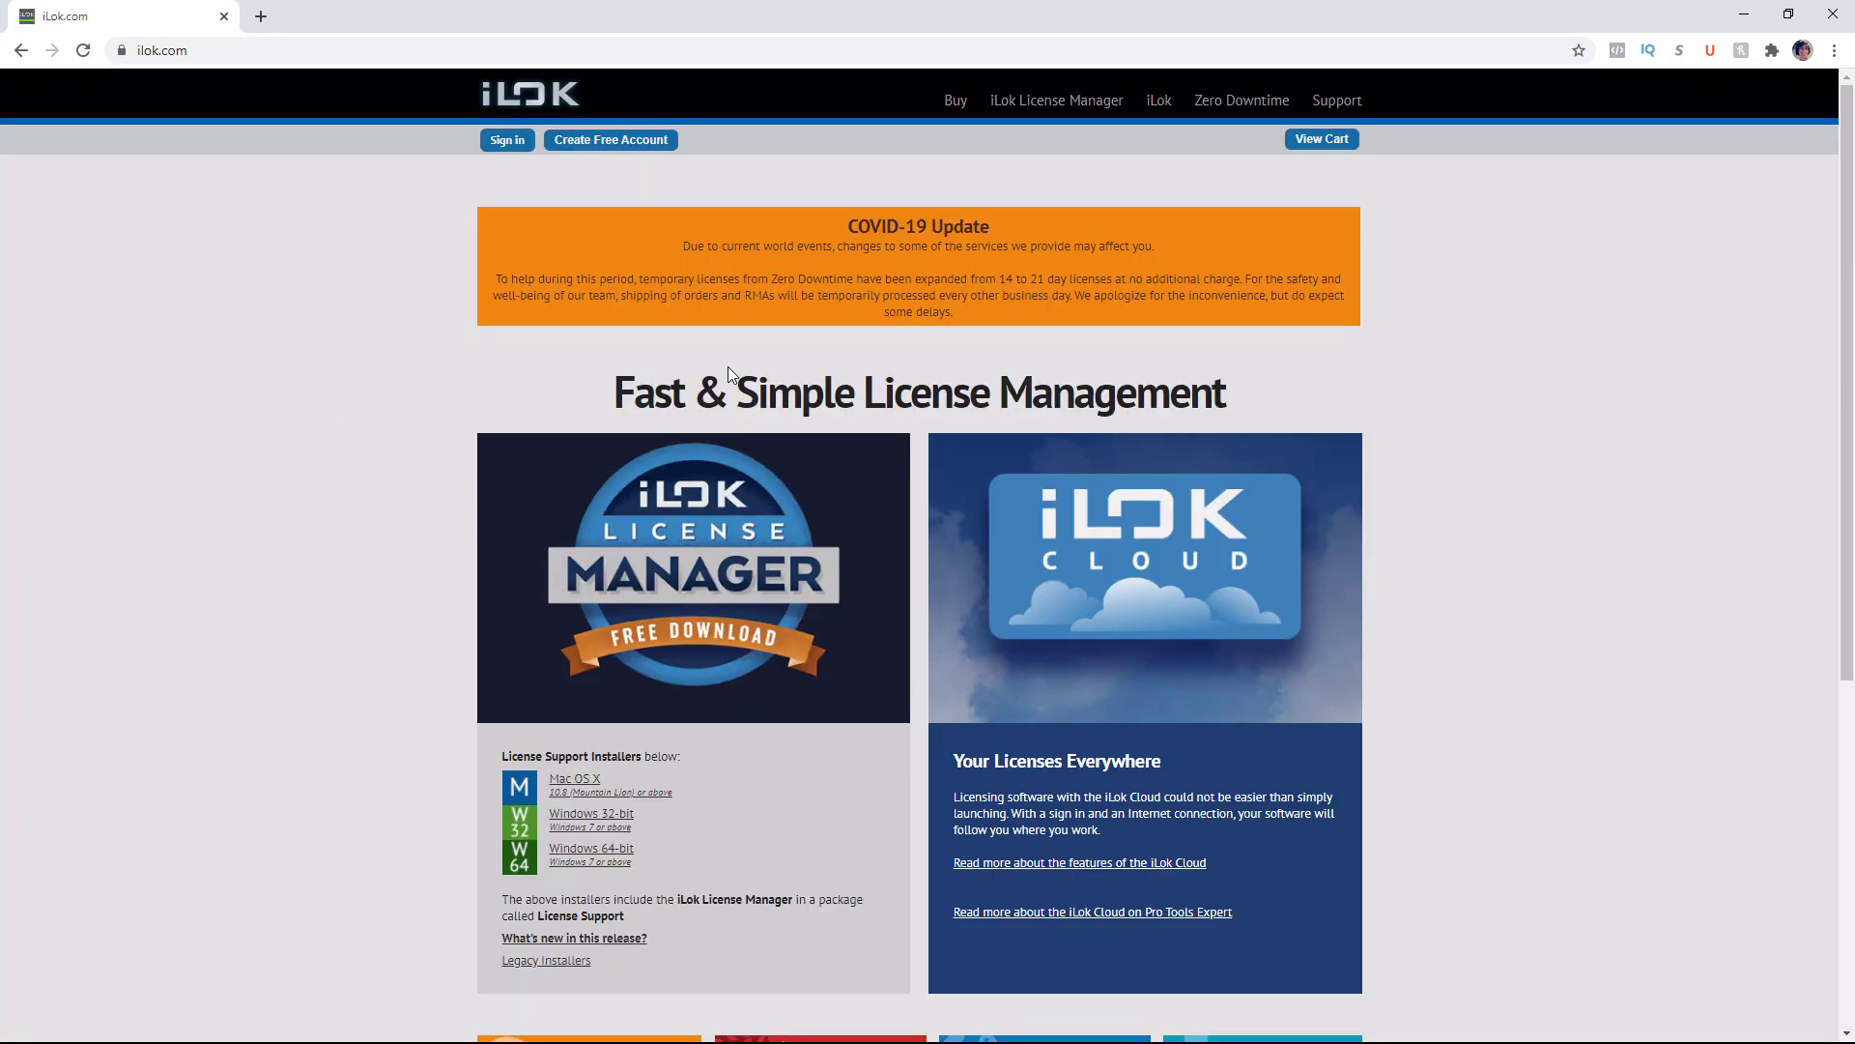
{"action": "left_click", "coordinate": [610, 145]}
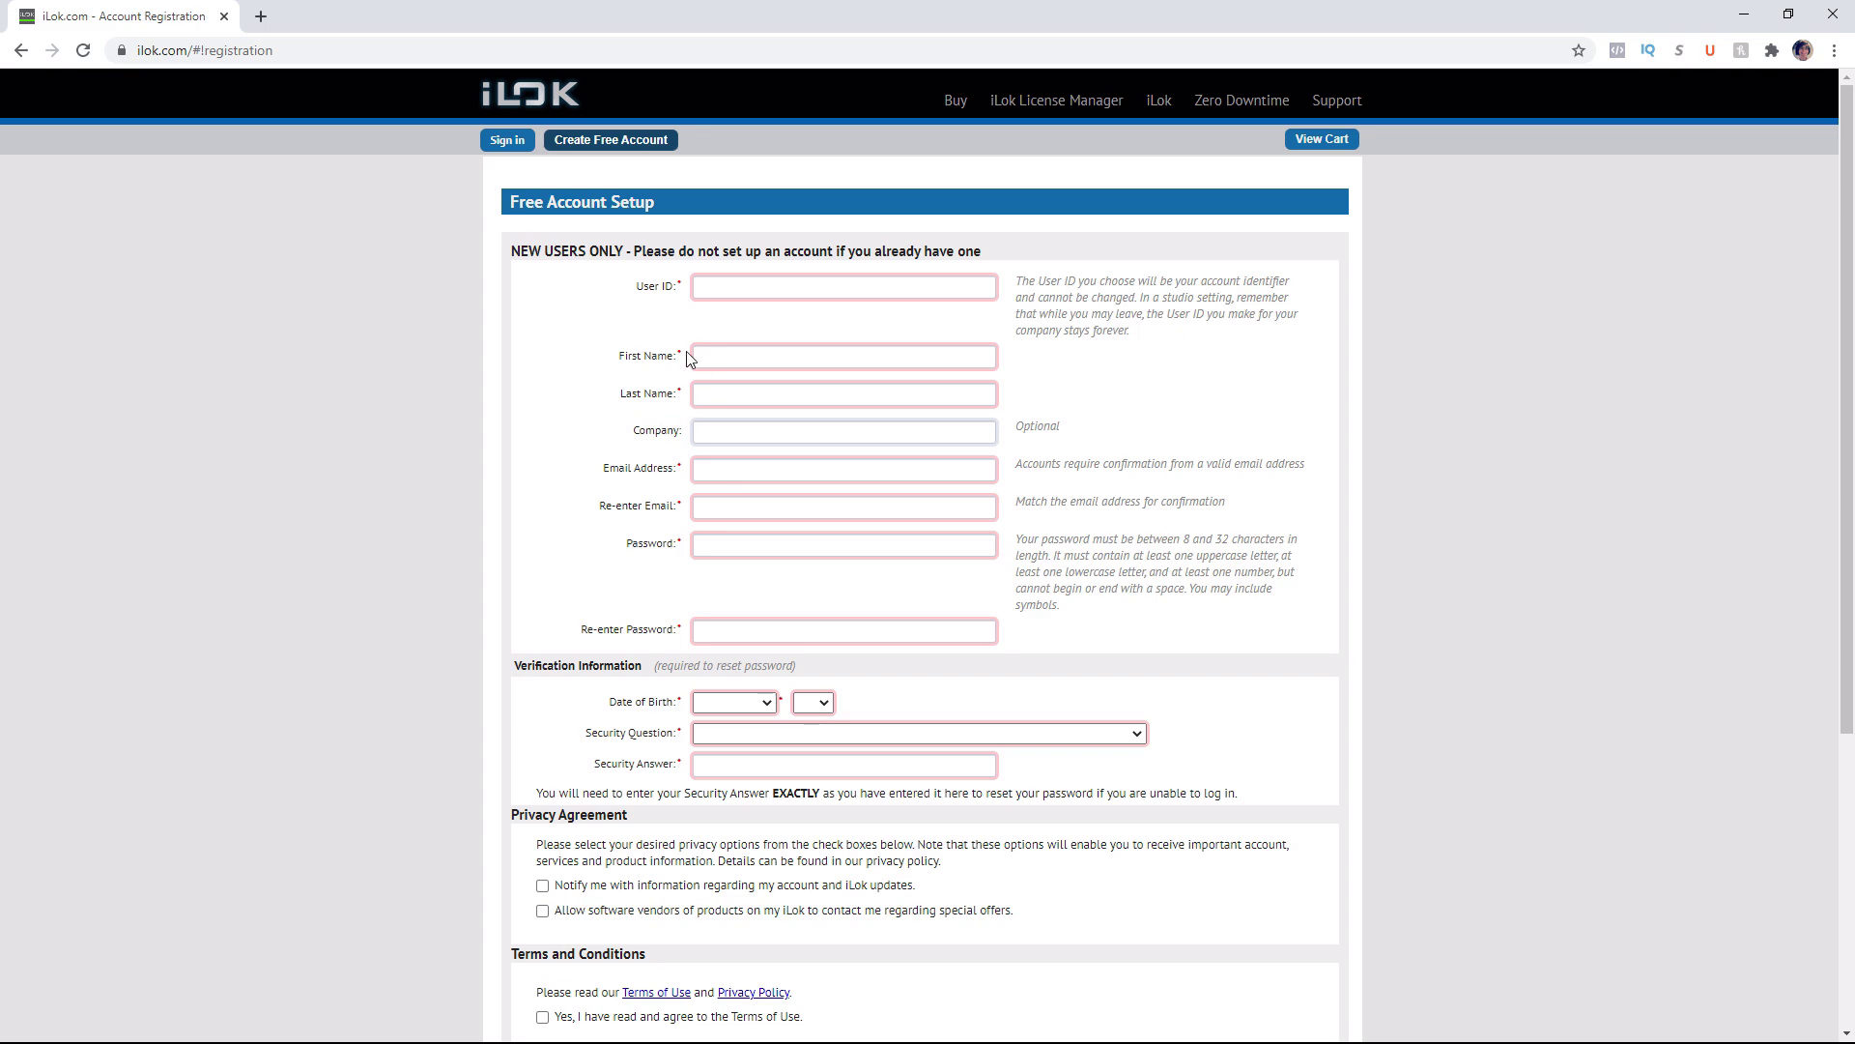
{"action": "scroll", "coordinate": [691, 360], "scroll_direction": "down", "scroll_amount": 4}
{"action": "scroll", "coordinate": [750, 465], "scroll_direction": "up", "scroll_amount": 3}
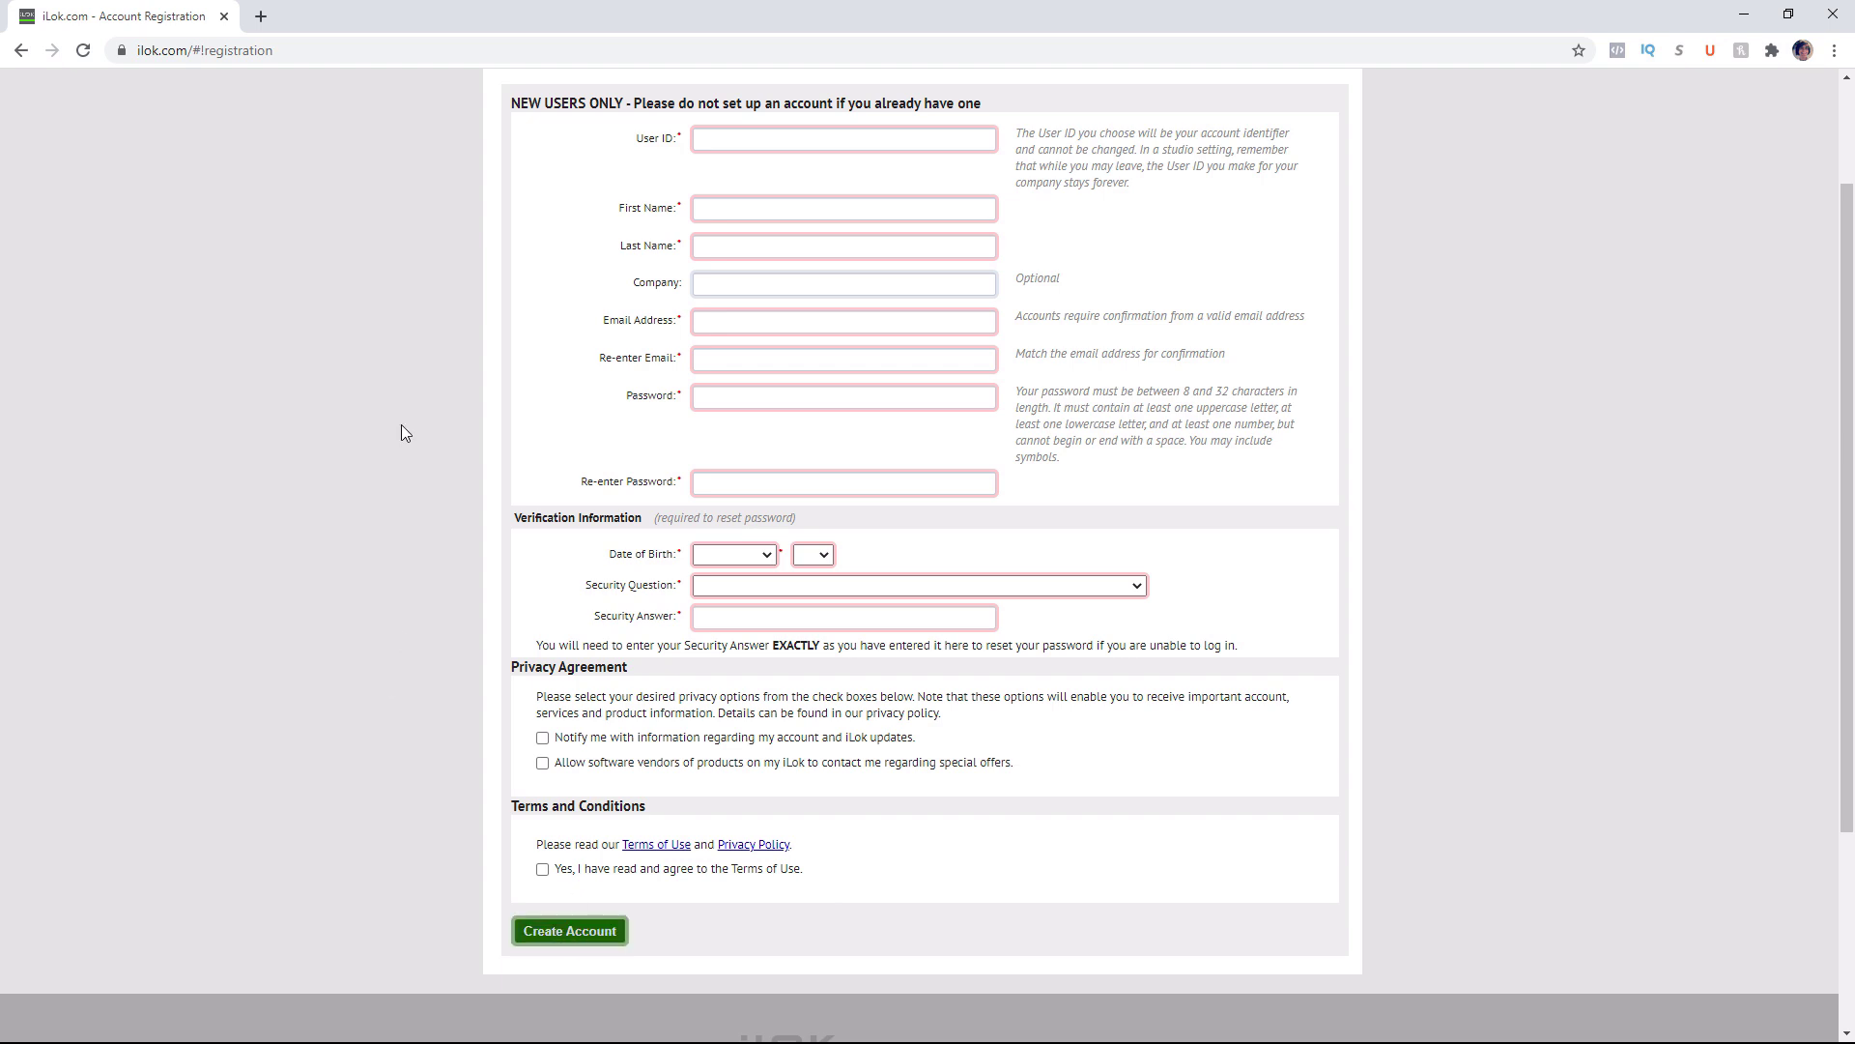
{"action": "scroll", "coordinate": [354, 322], "scroll_direction": "up", "scroll_amount": 2}
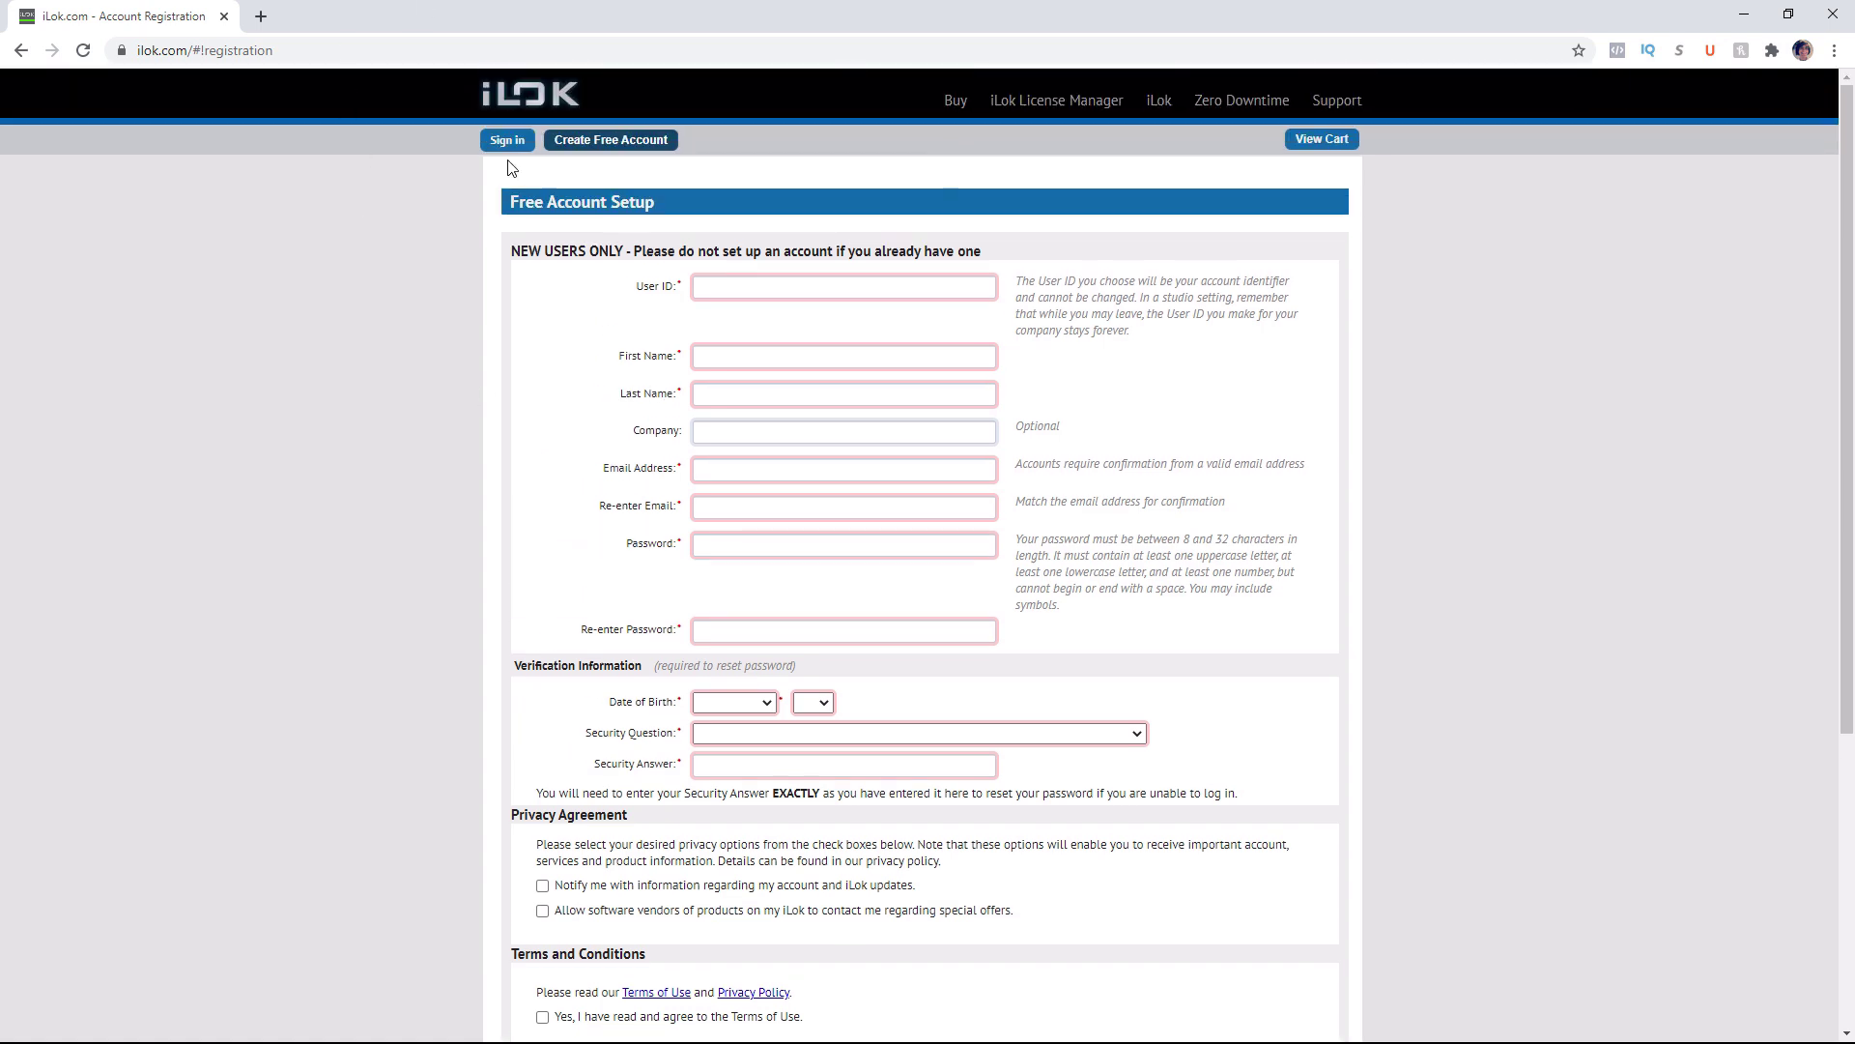
Download the Windows 64-bit License Support installer from the iLok home page to Downloads.
{"action": "left_click", "coordinate": [530, 93]}
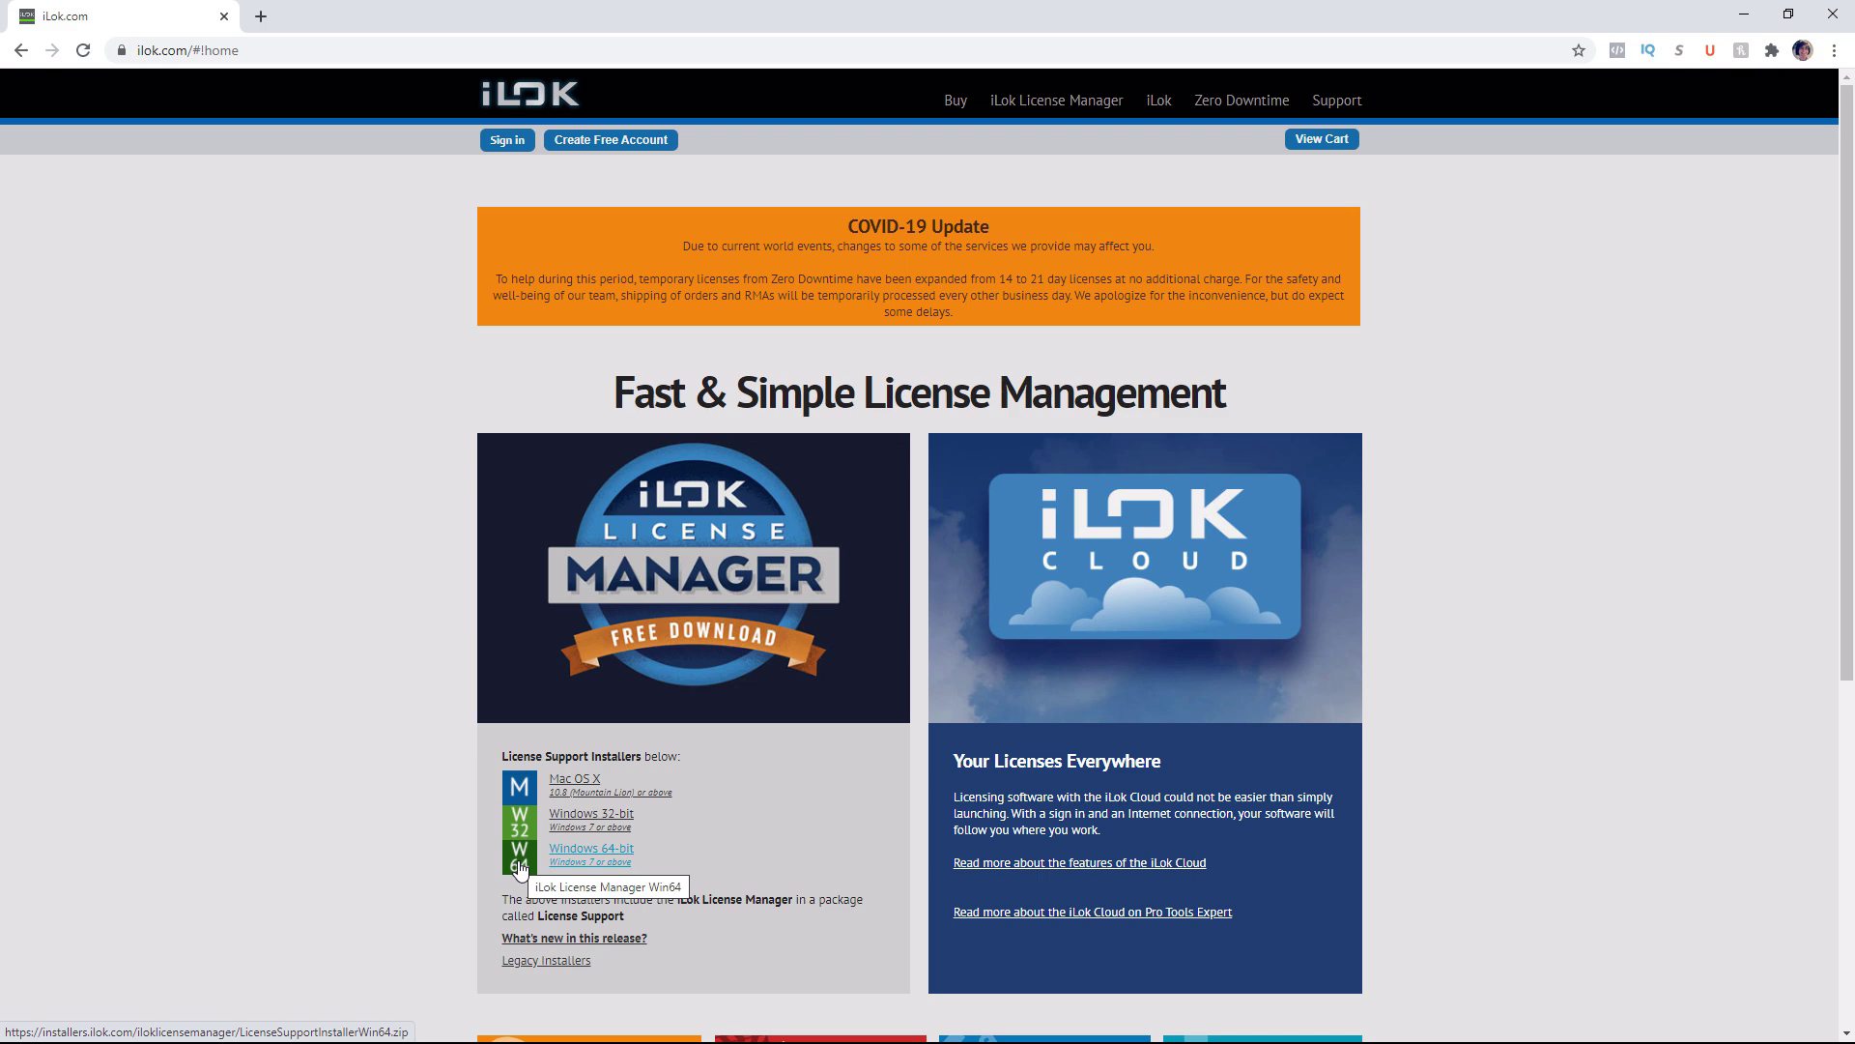
{"action": "left_click", "coordinate": [573, 850]}
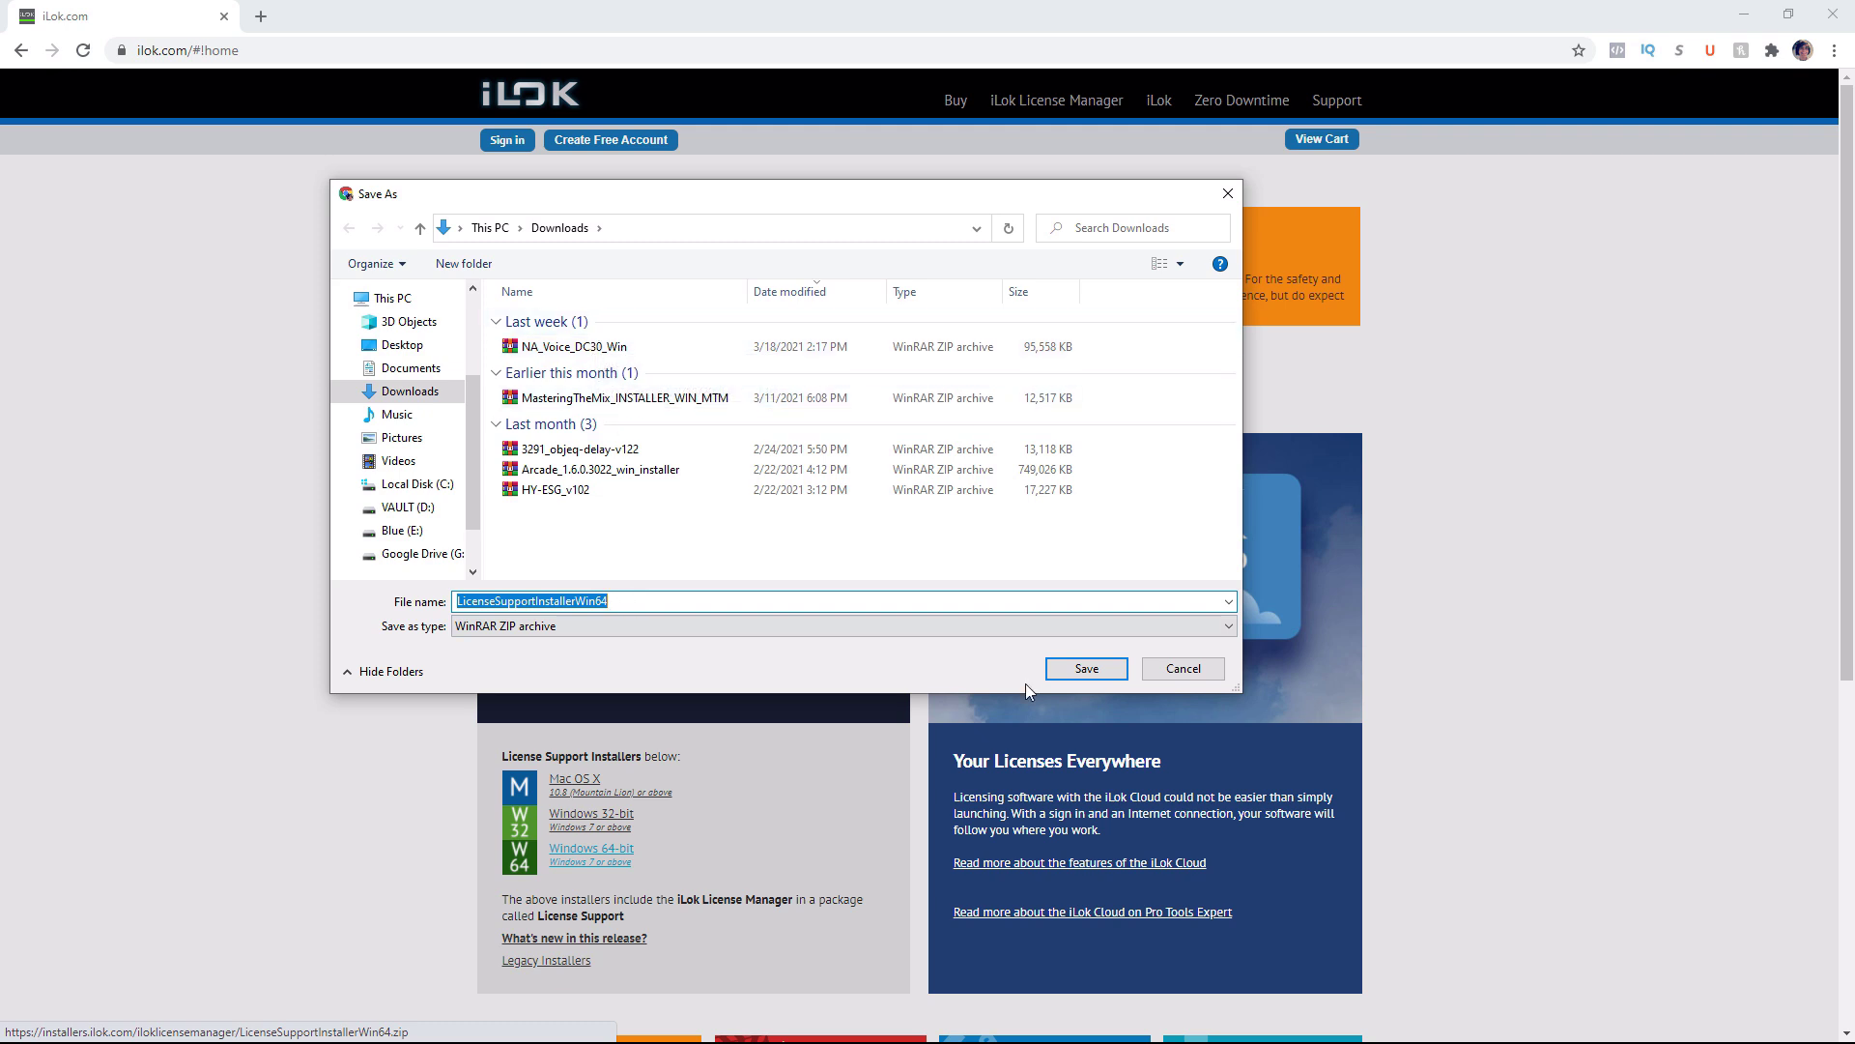
{"action": "left_click", "coordinate": [1086, 668]}
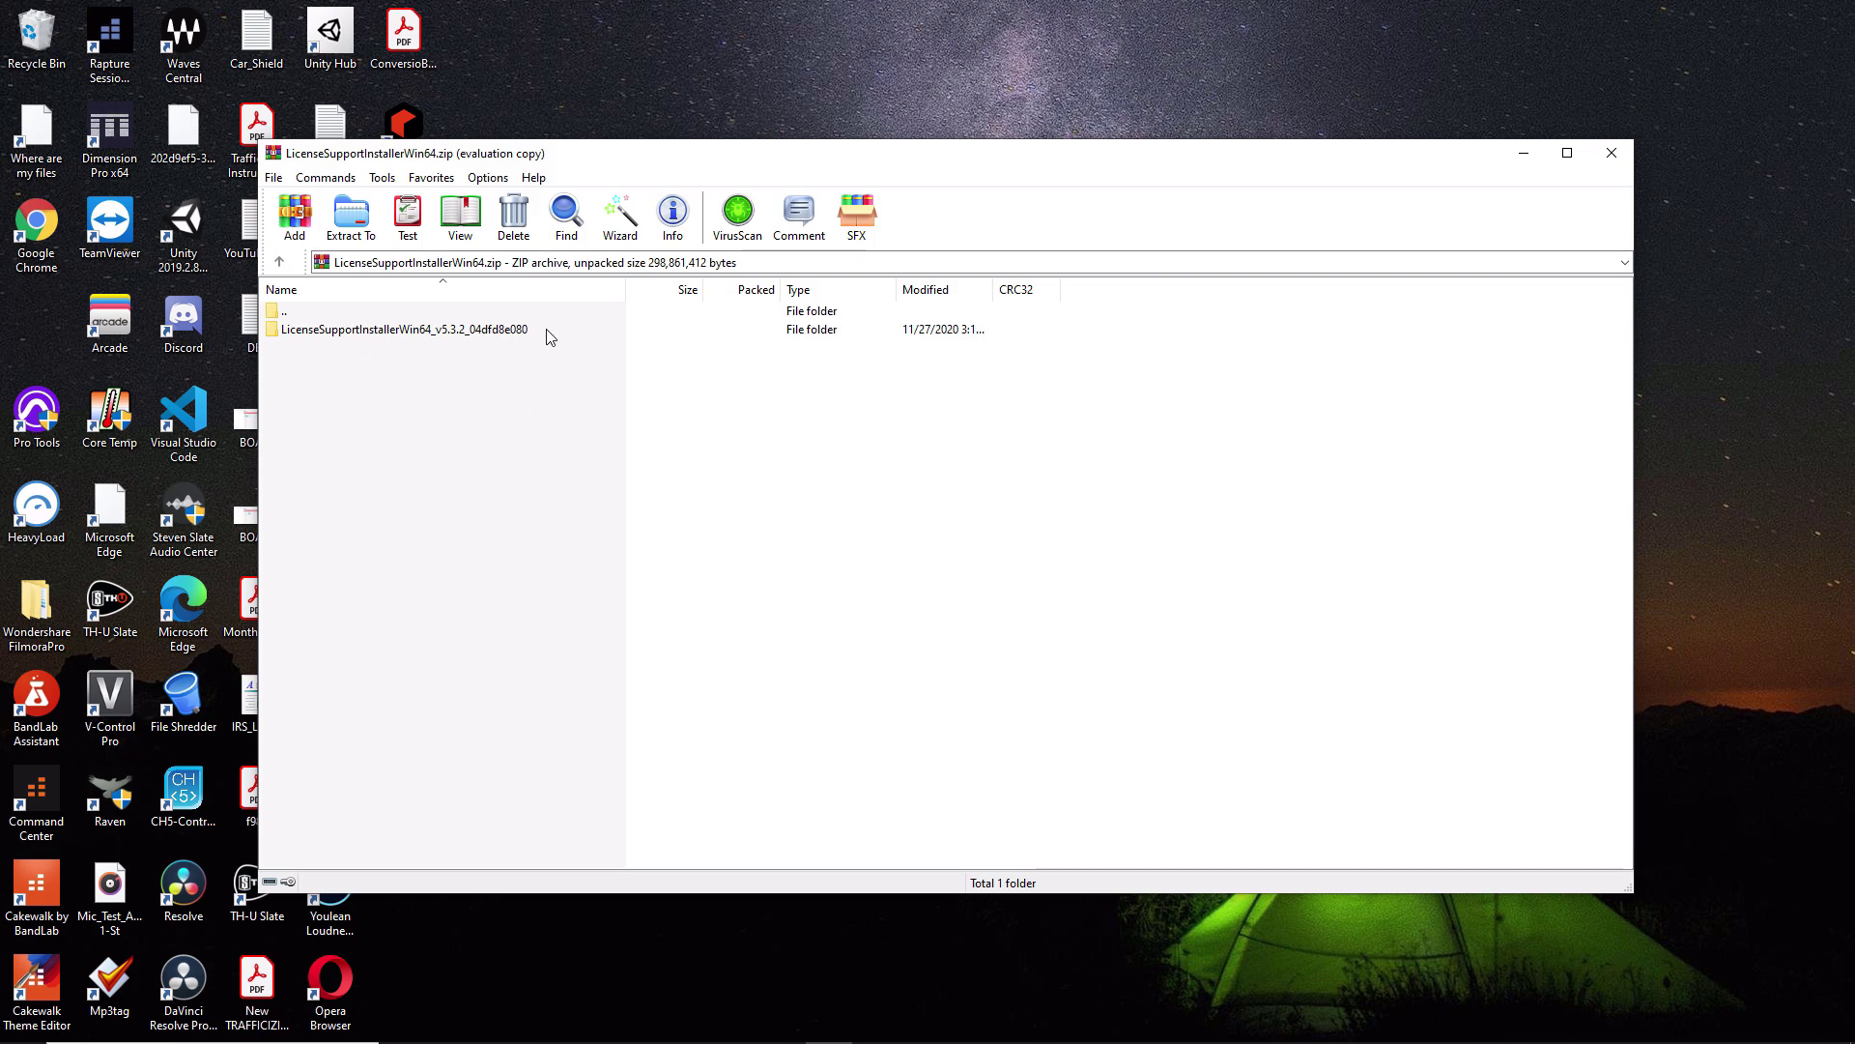
Run License Support Win64.exe from the LicenseSupportInstallerWin64 folder in the archive.
{"action": "double_click", "coordinate": [344, 333]}
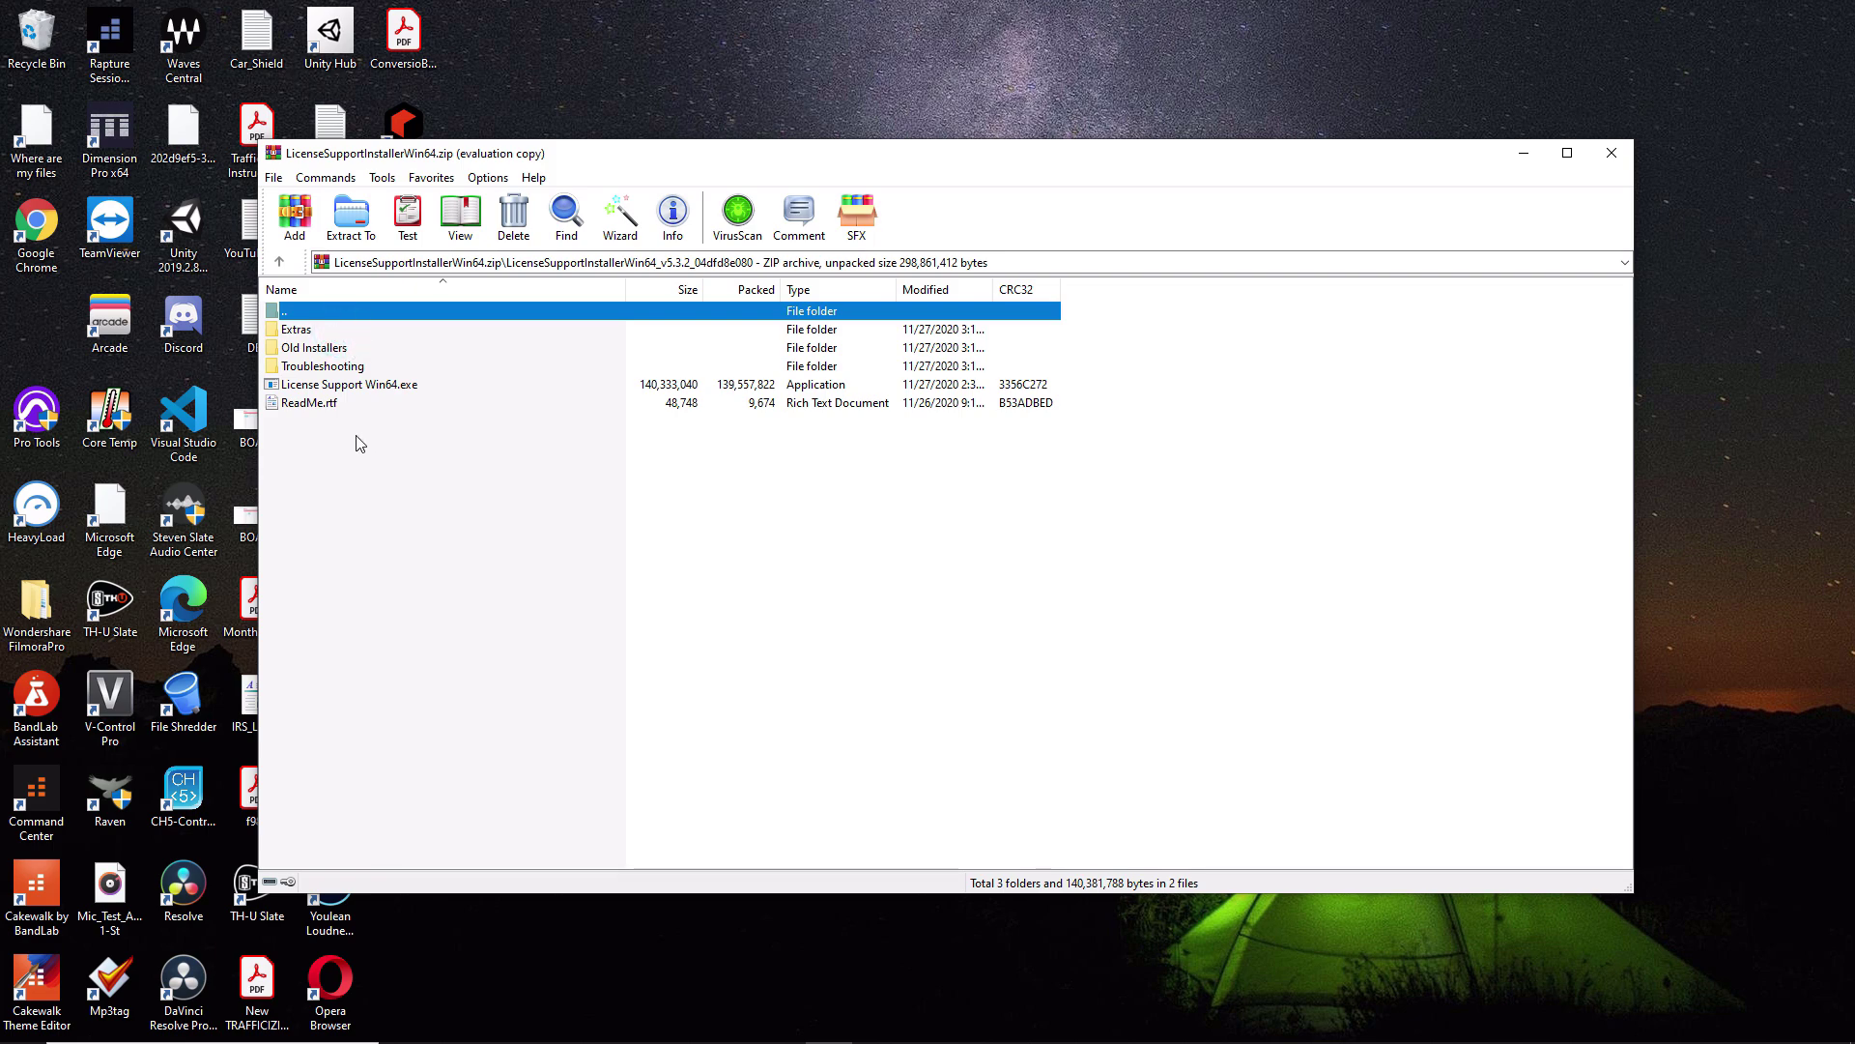
{"action": "double_click", "coordinate": [353, 385]}
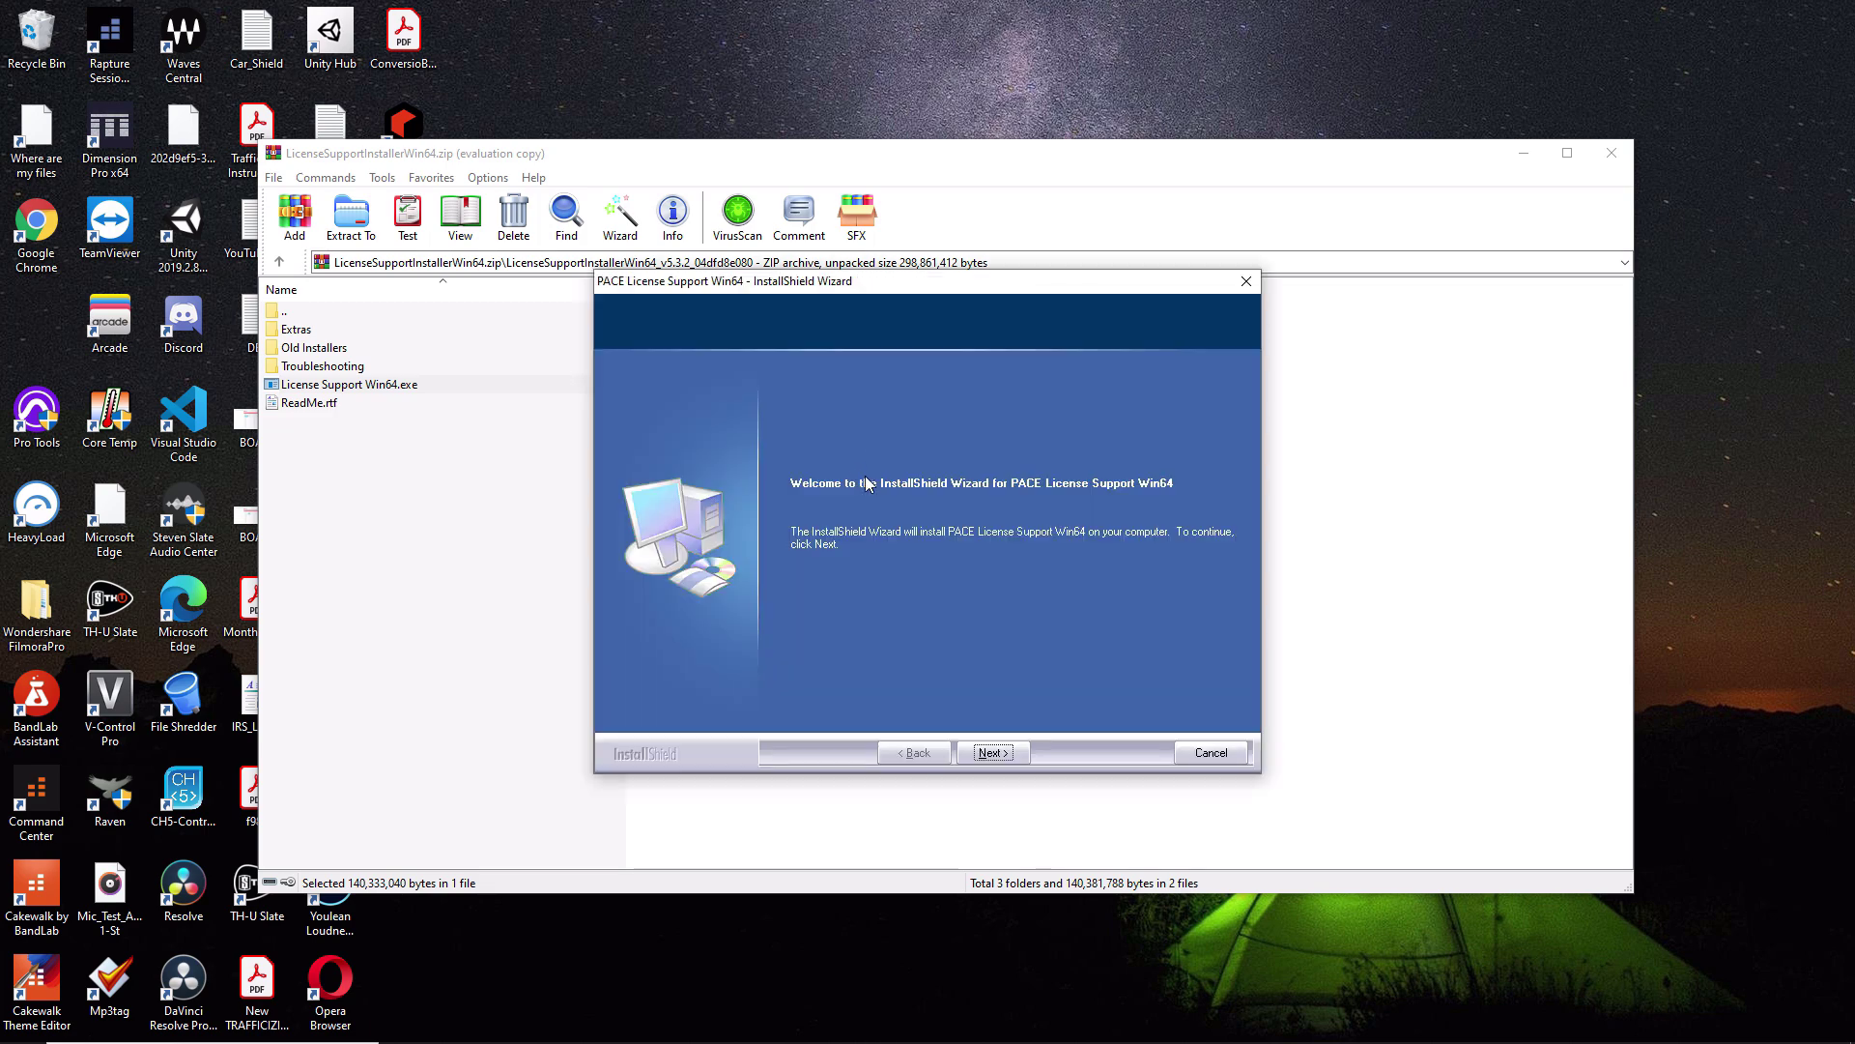
Install PACE License Support Win64, accepting the software license agreement.
{"action": "left_click", "coordinate": [995, 760]}
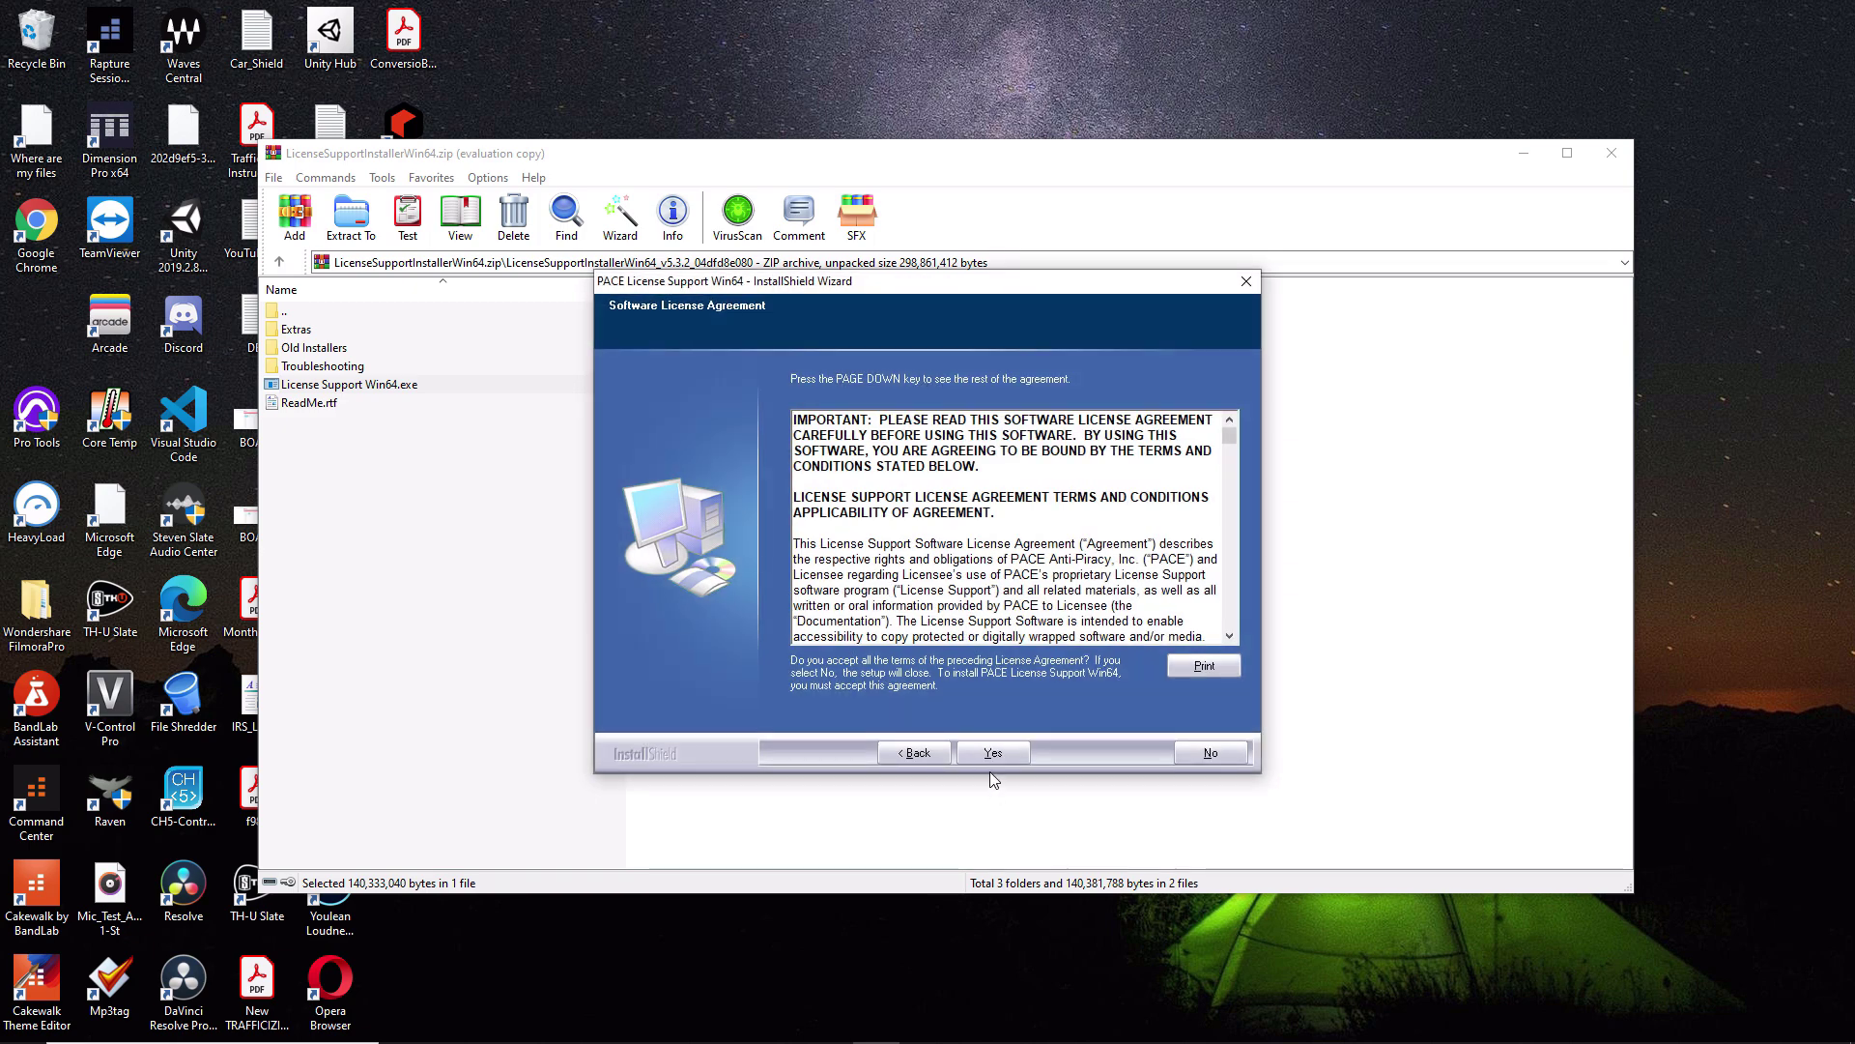
{"action": "left_click", "coordinate": [992, 759]}
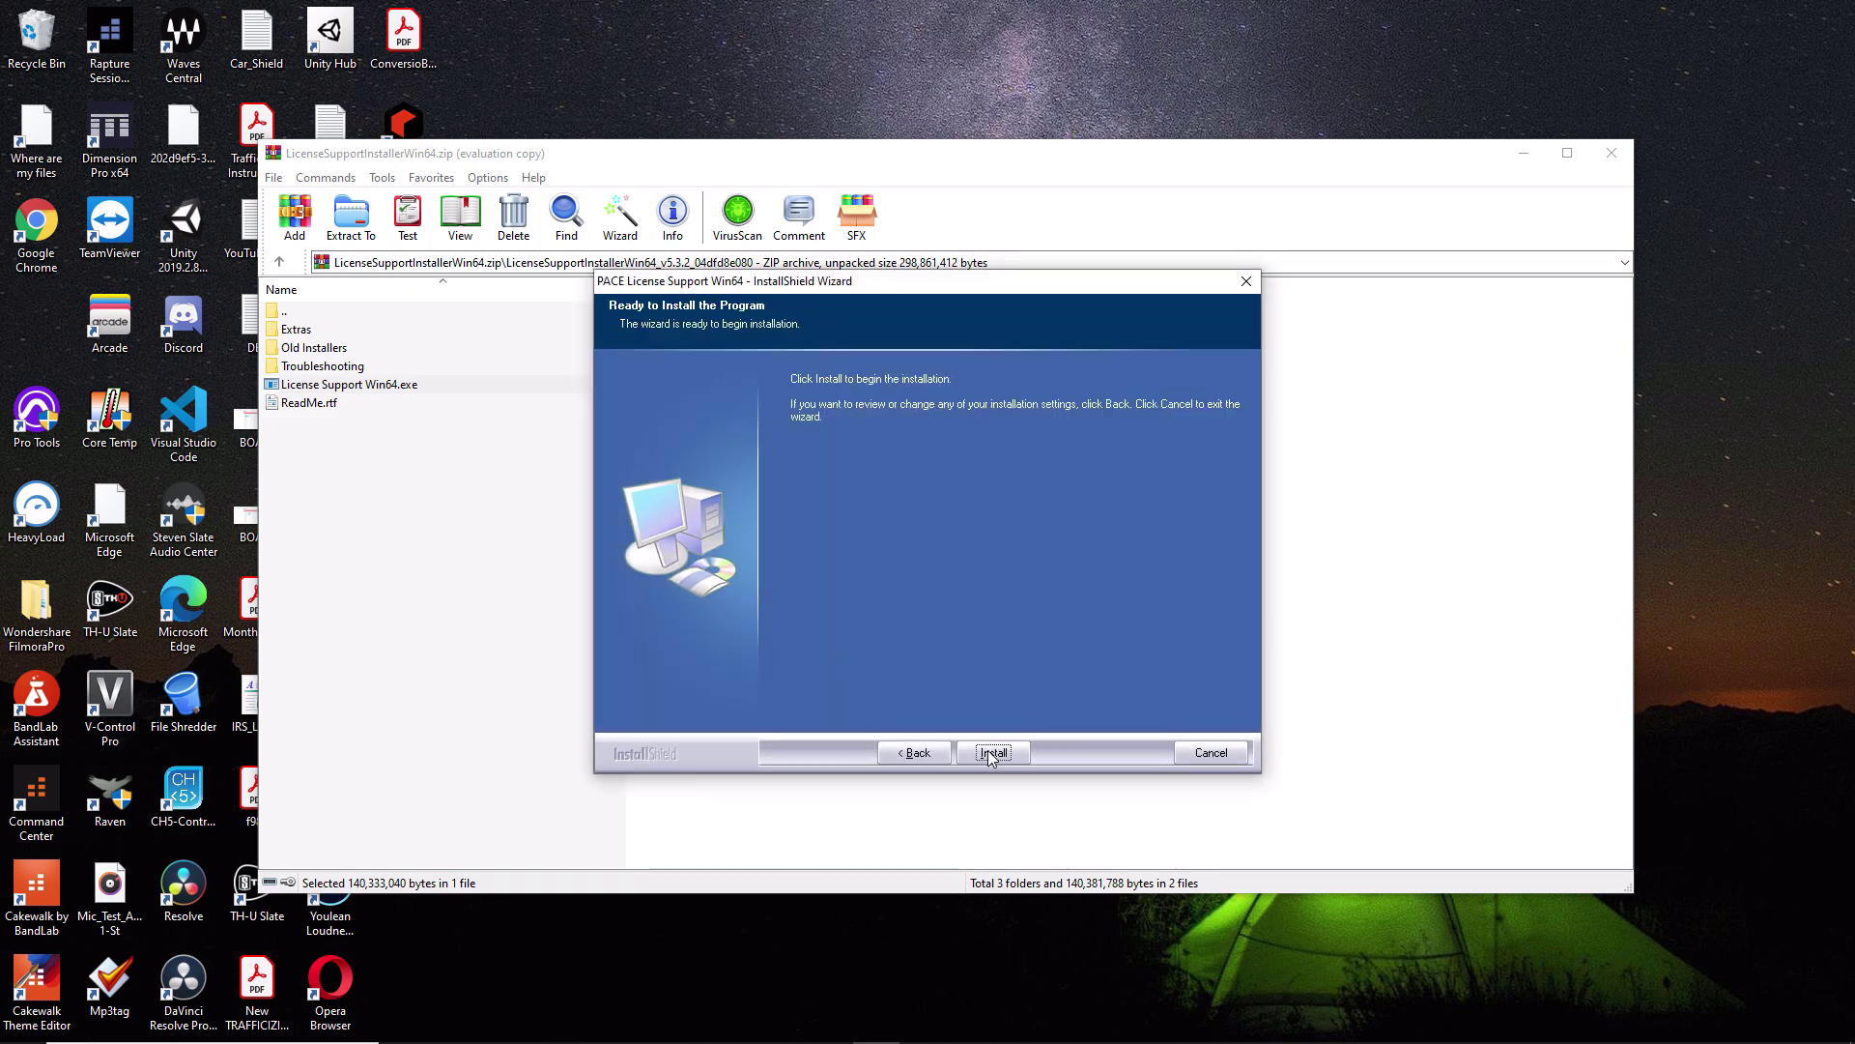
{"action": "left_click", "coordinate": [992, 753]}
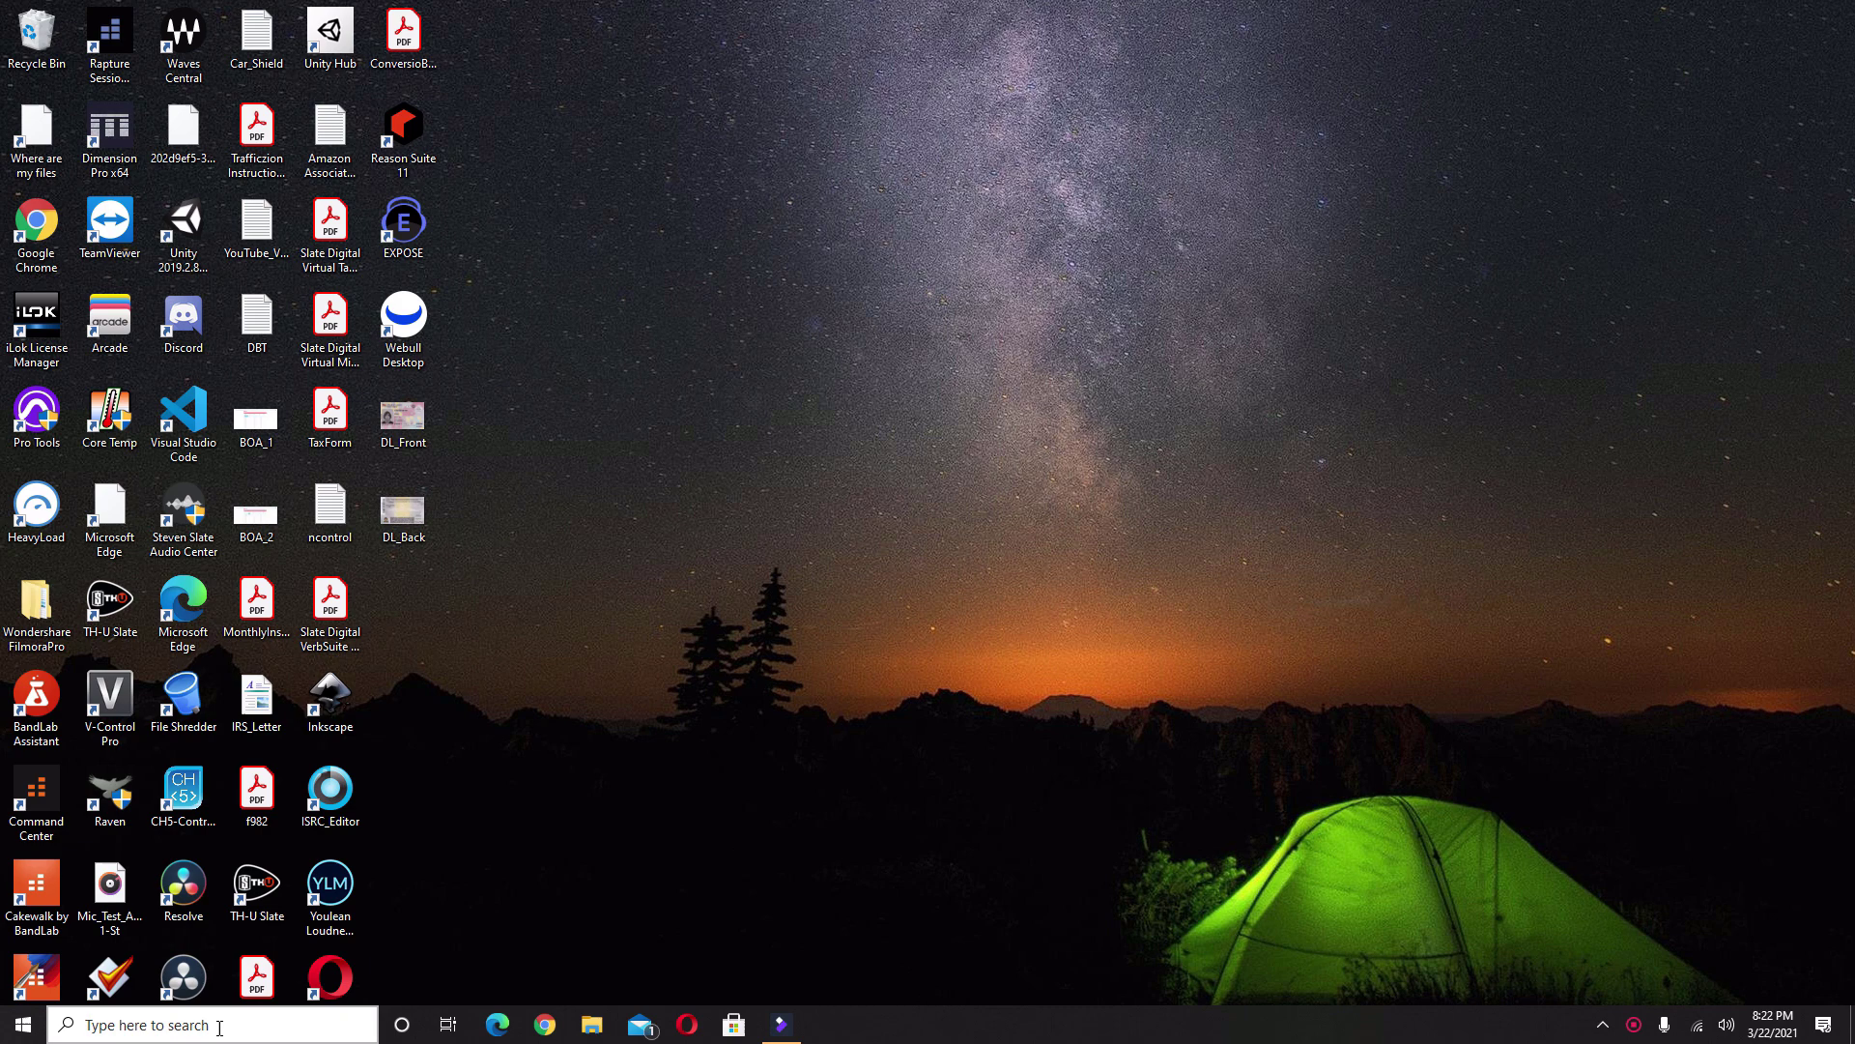
Search Windows for 'ilok' and launch iLok License Manager.
{"action": "left_click", "coordinate": [233, 1028]}
{"action": "type", "text": "ilok"}
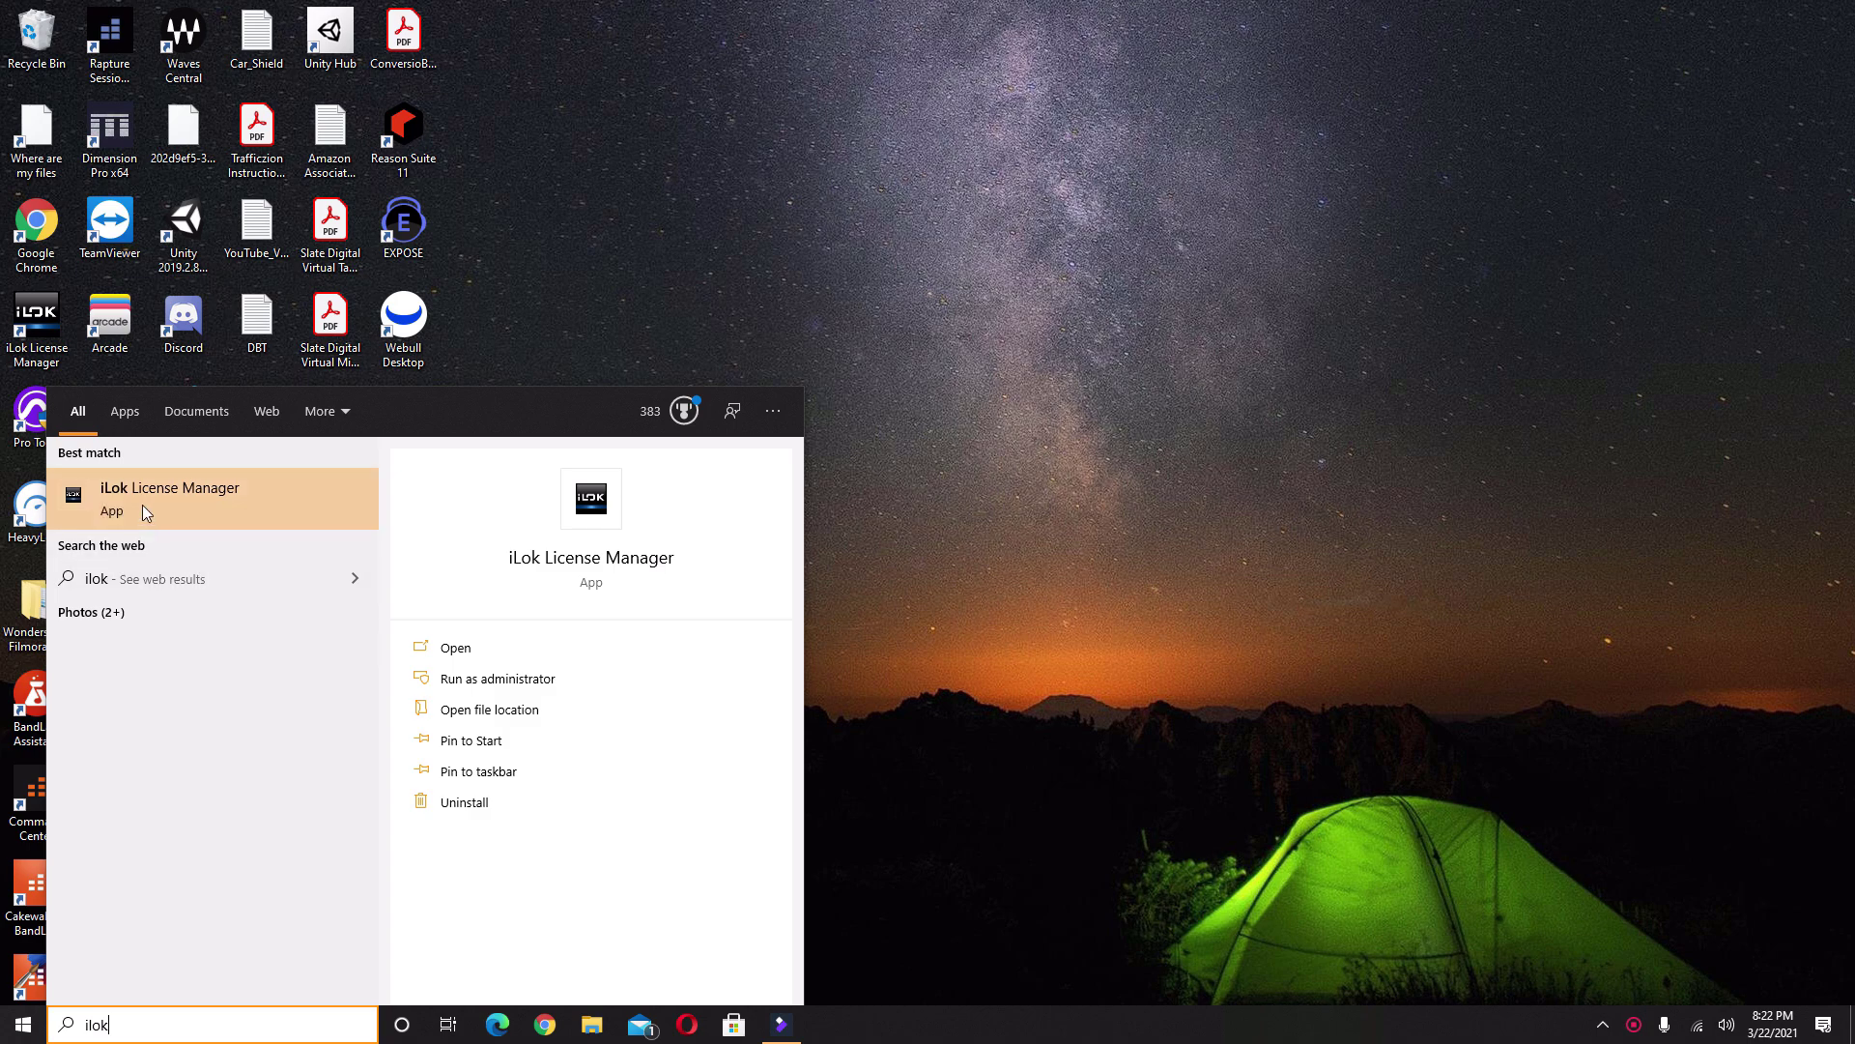
{"action": "left_click", "coordinate": [188, 505]}
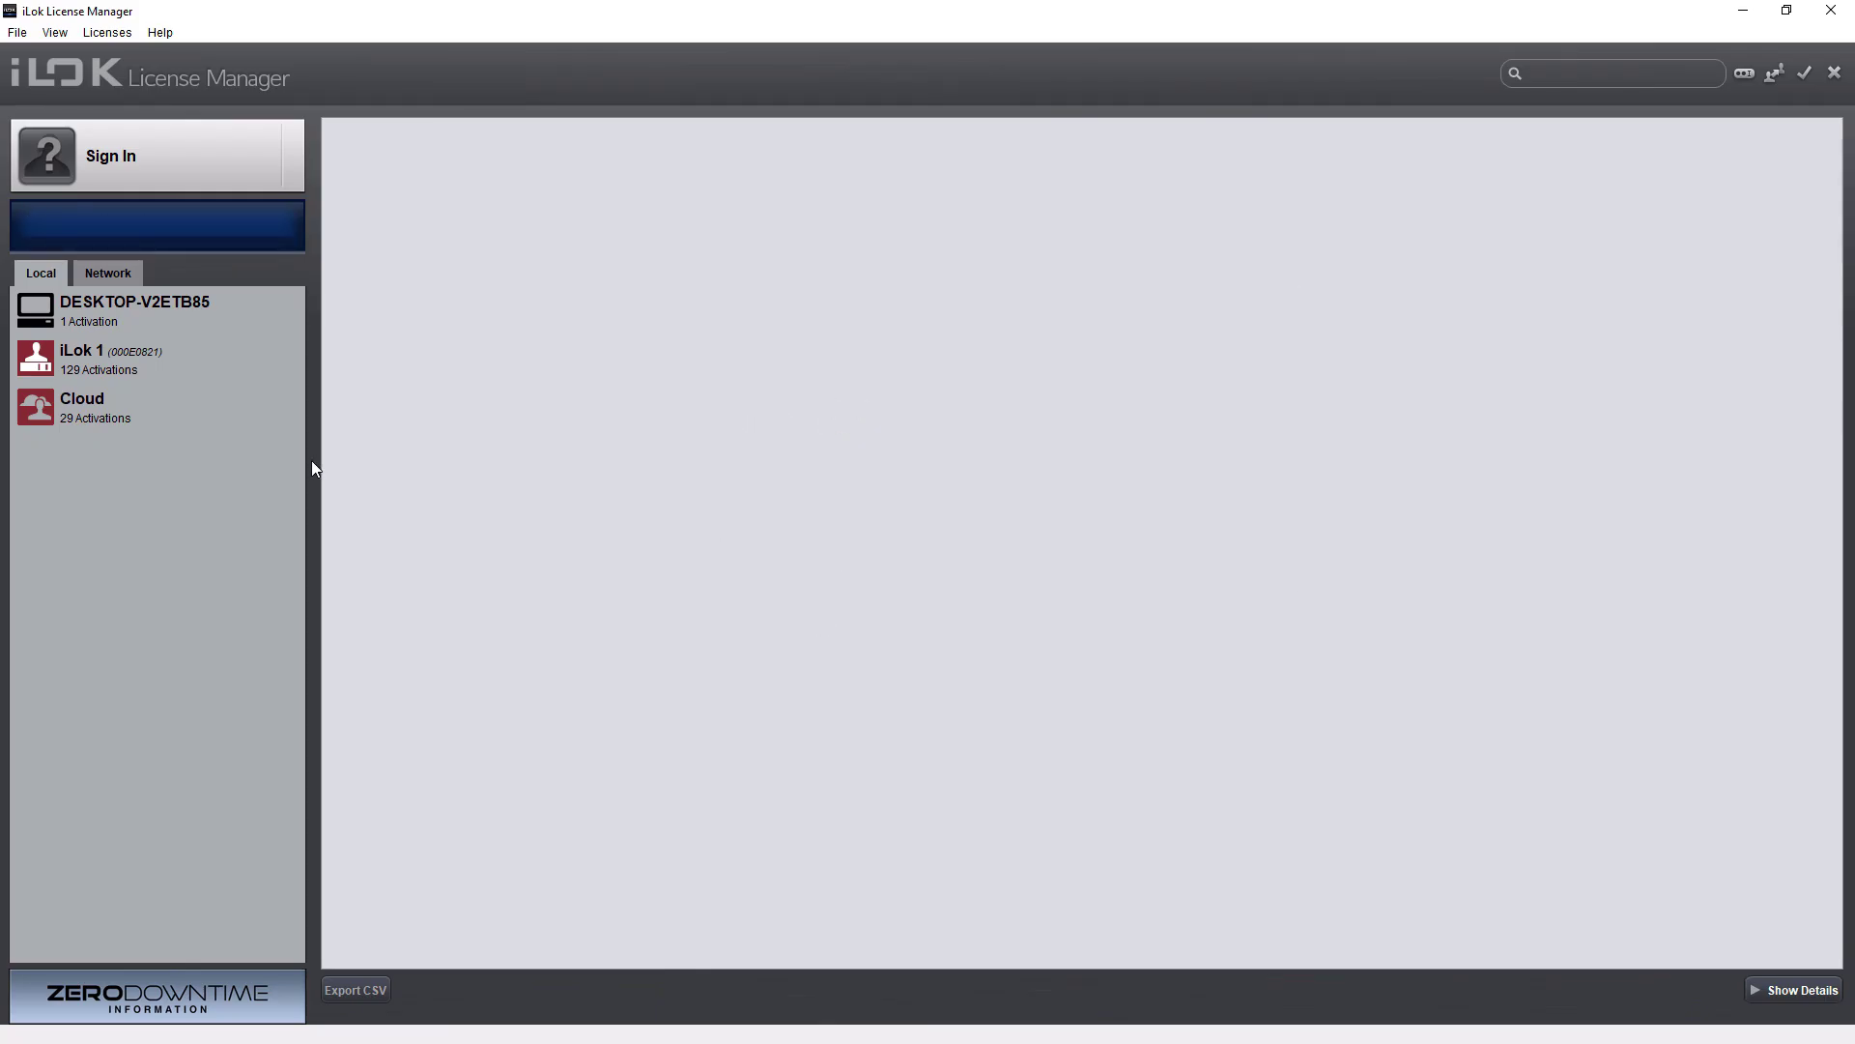
Sign in to the iLok account by entering the User ID and account password.
{"action": "left_click", "coordinate": [138, 155]}
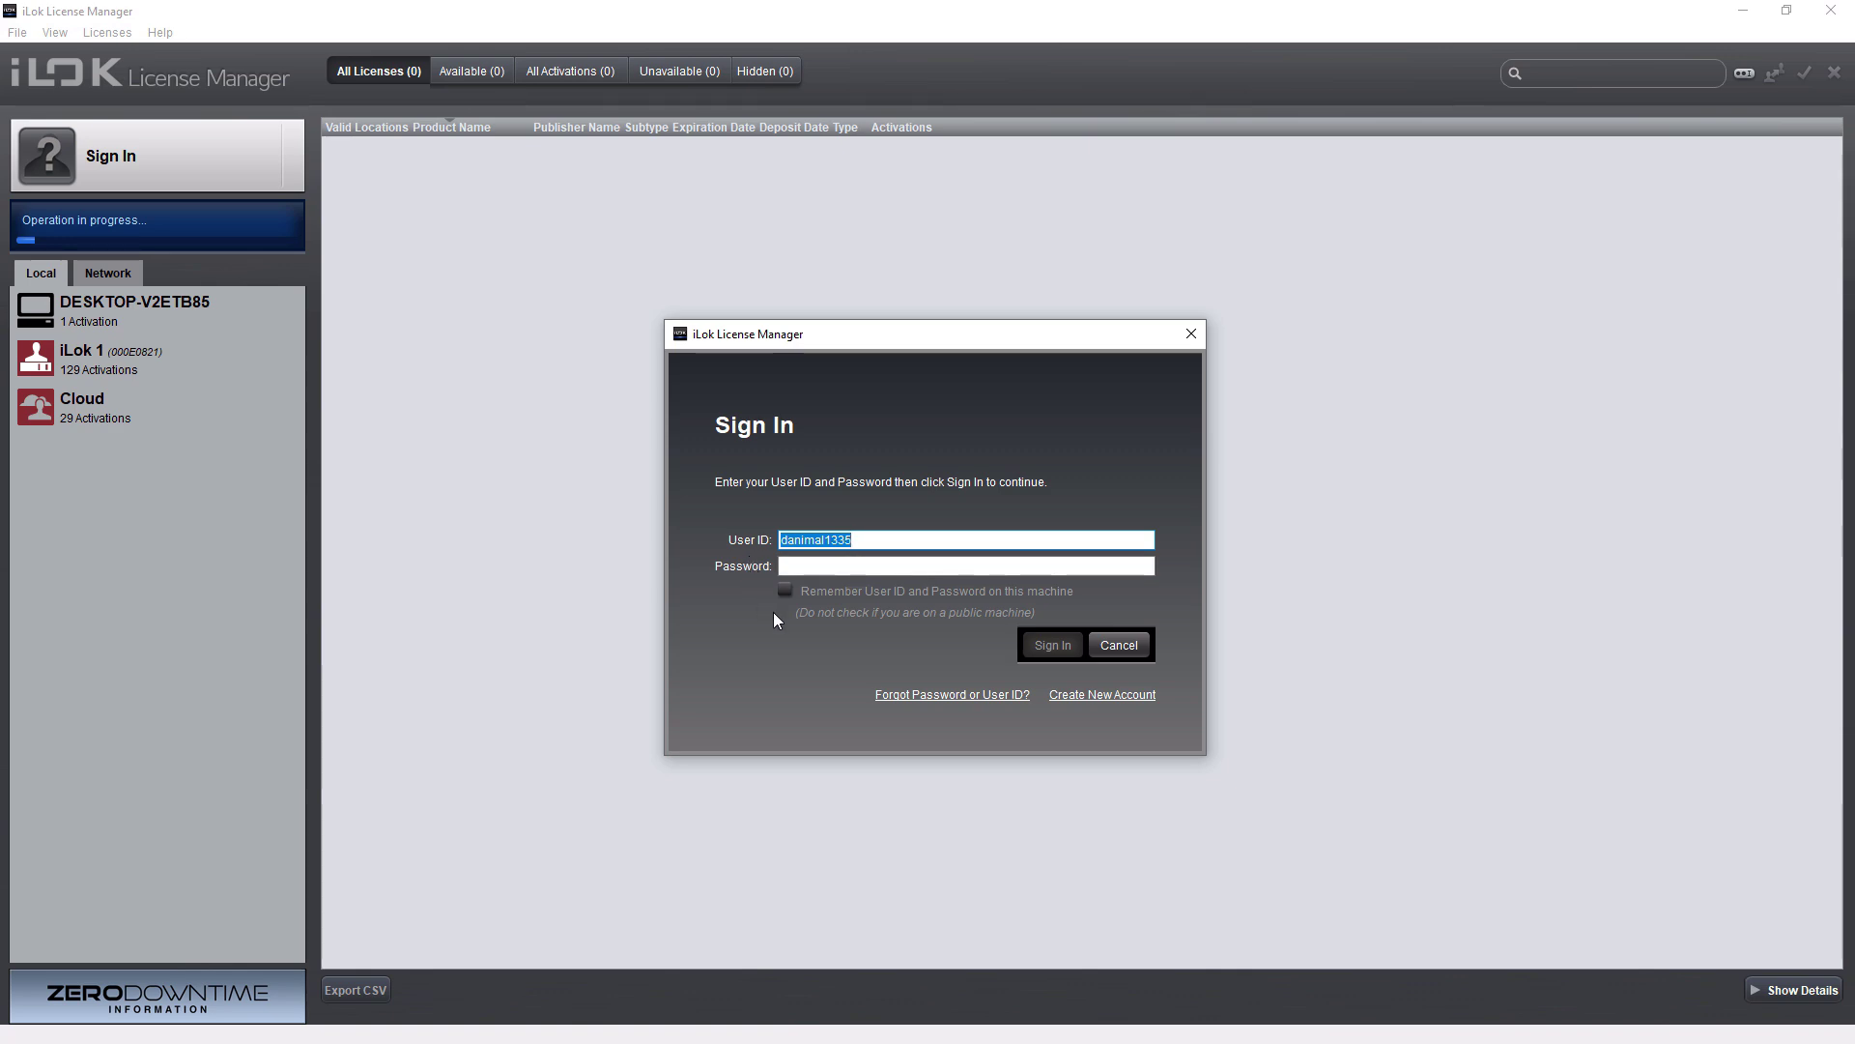
{"action": "left_click", "coordinate": [814, 567]}
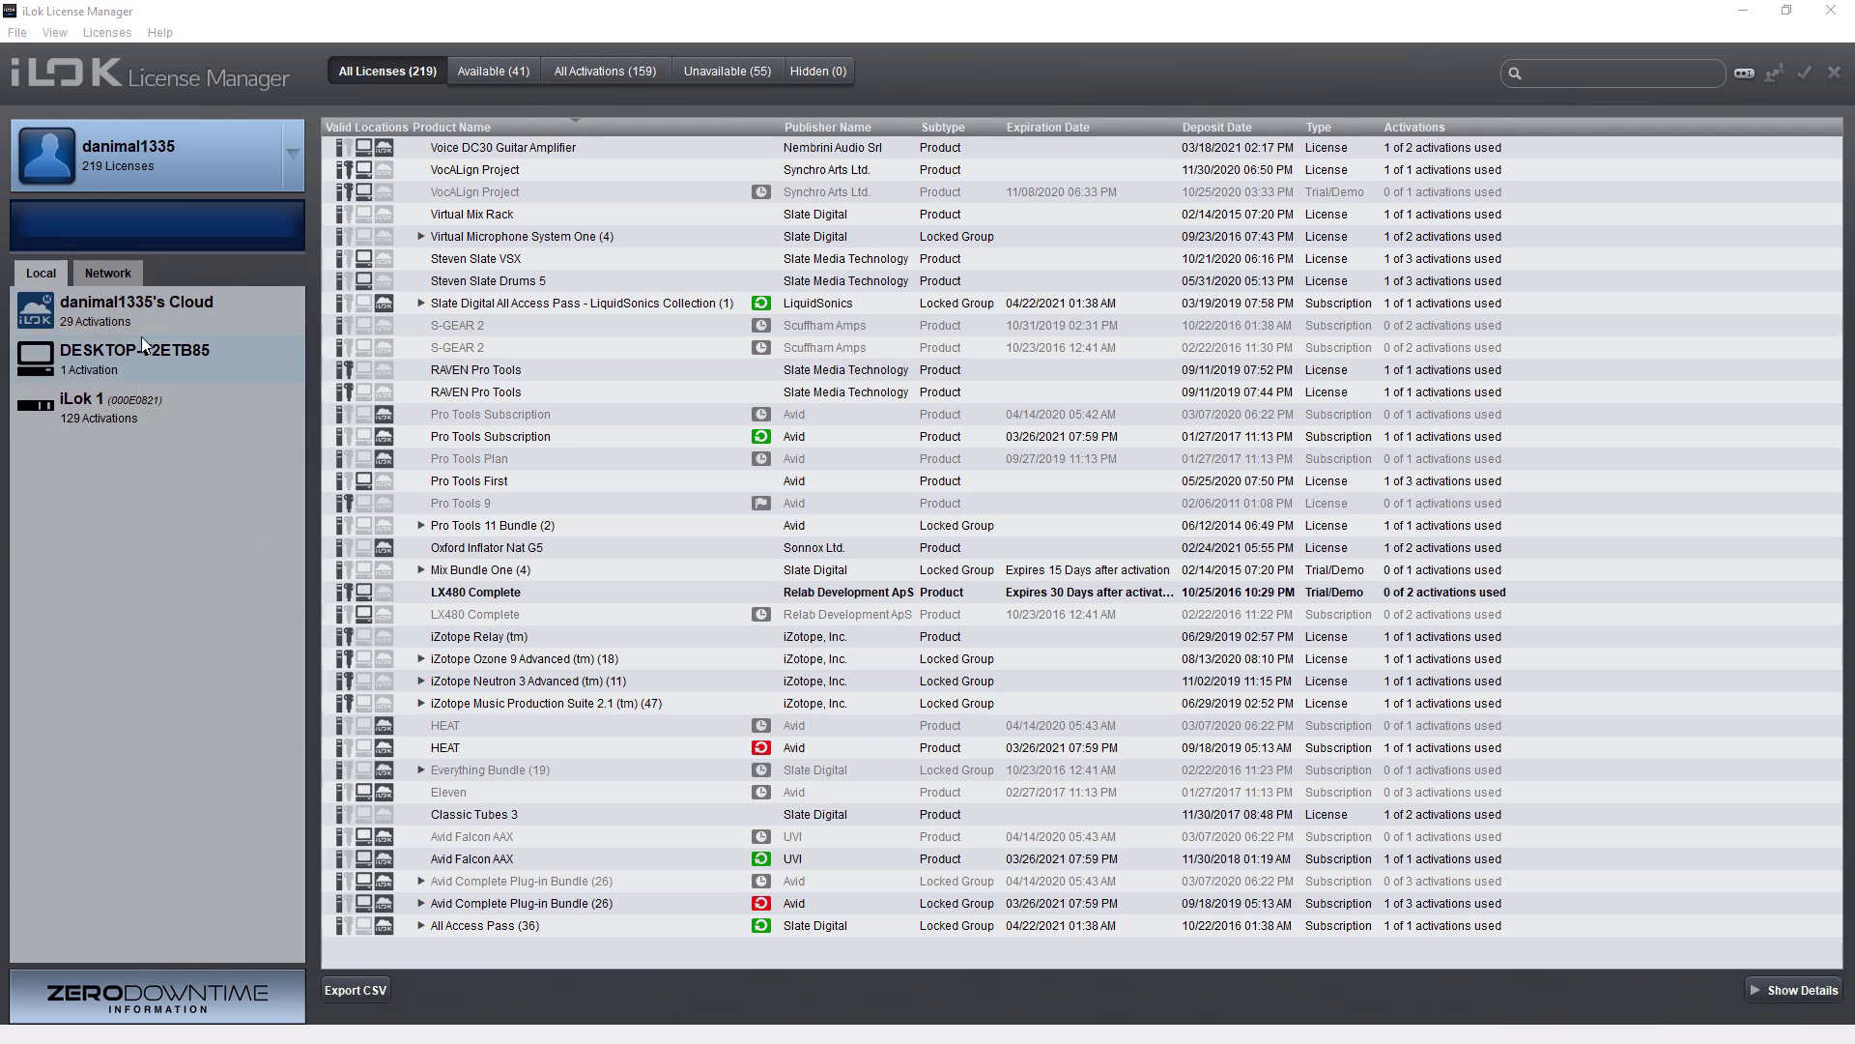
Choose Redeem Activation Code from the Licenses menu to get the code entry dialog.
{"action": "left_click", "coordinate": [100, 33]}
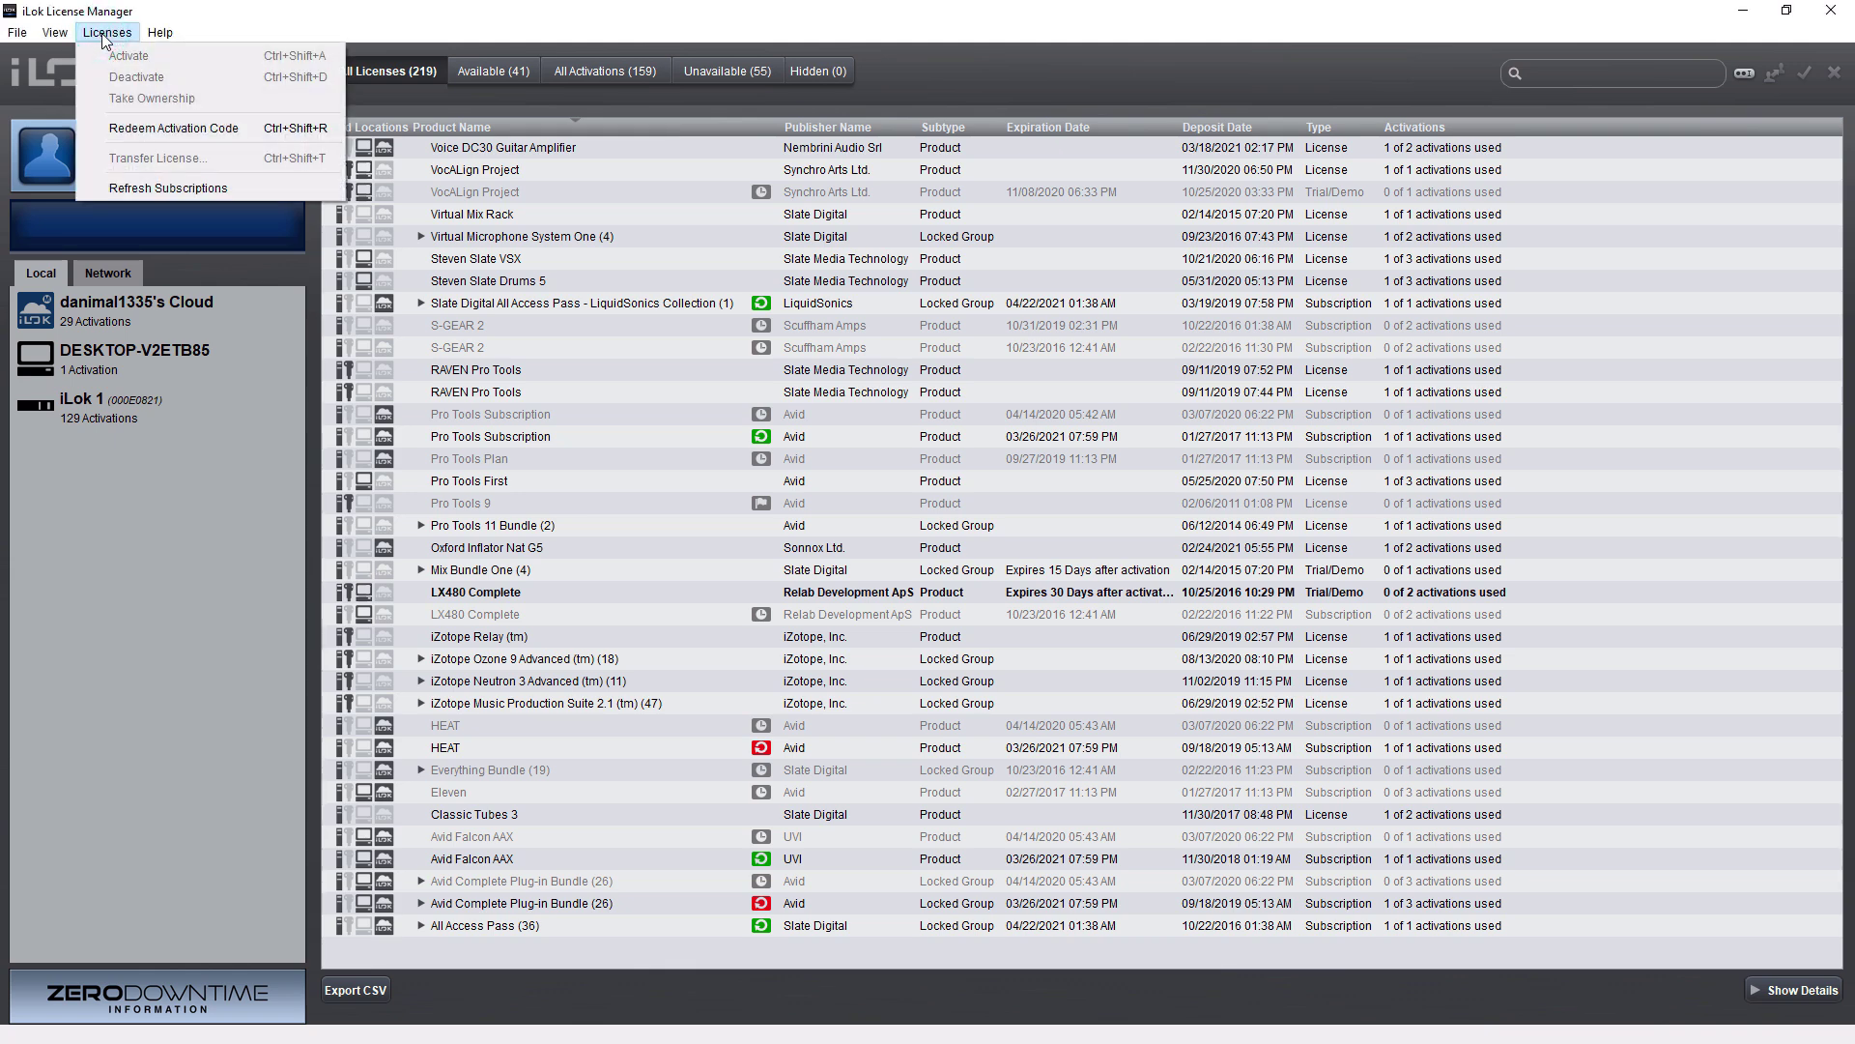
{"action": "left_click", "coordinate": [160, 132]}
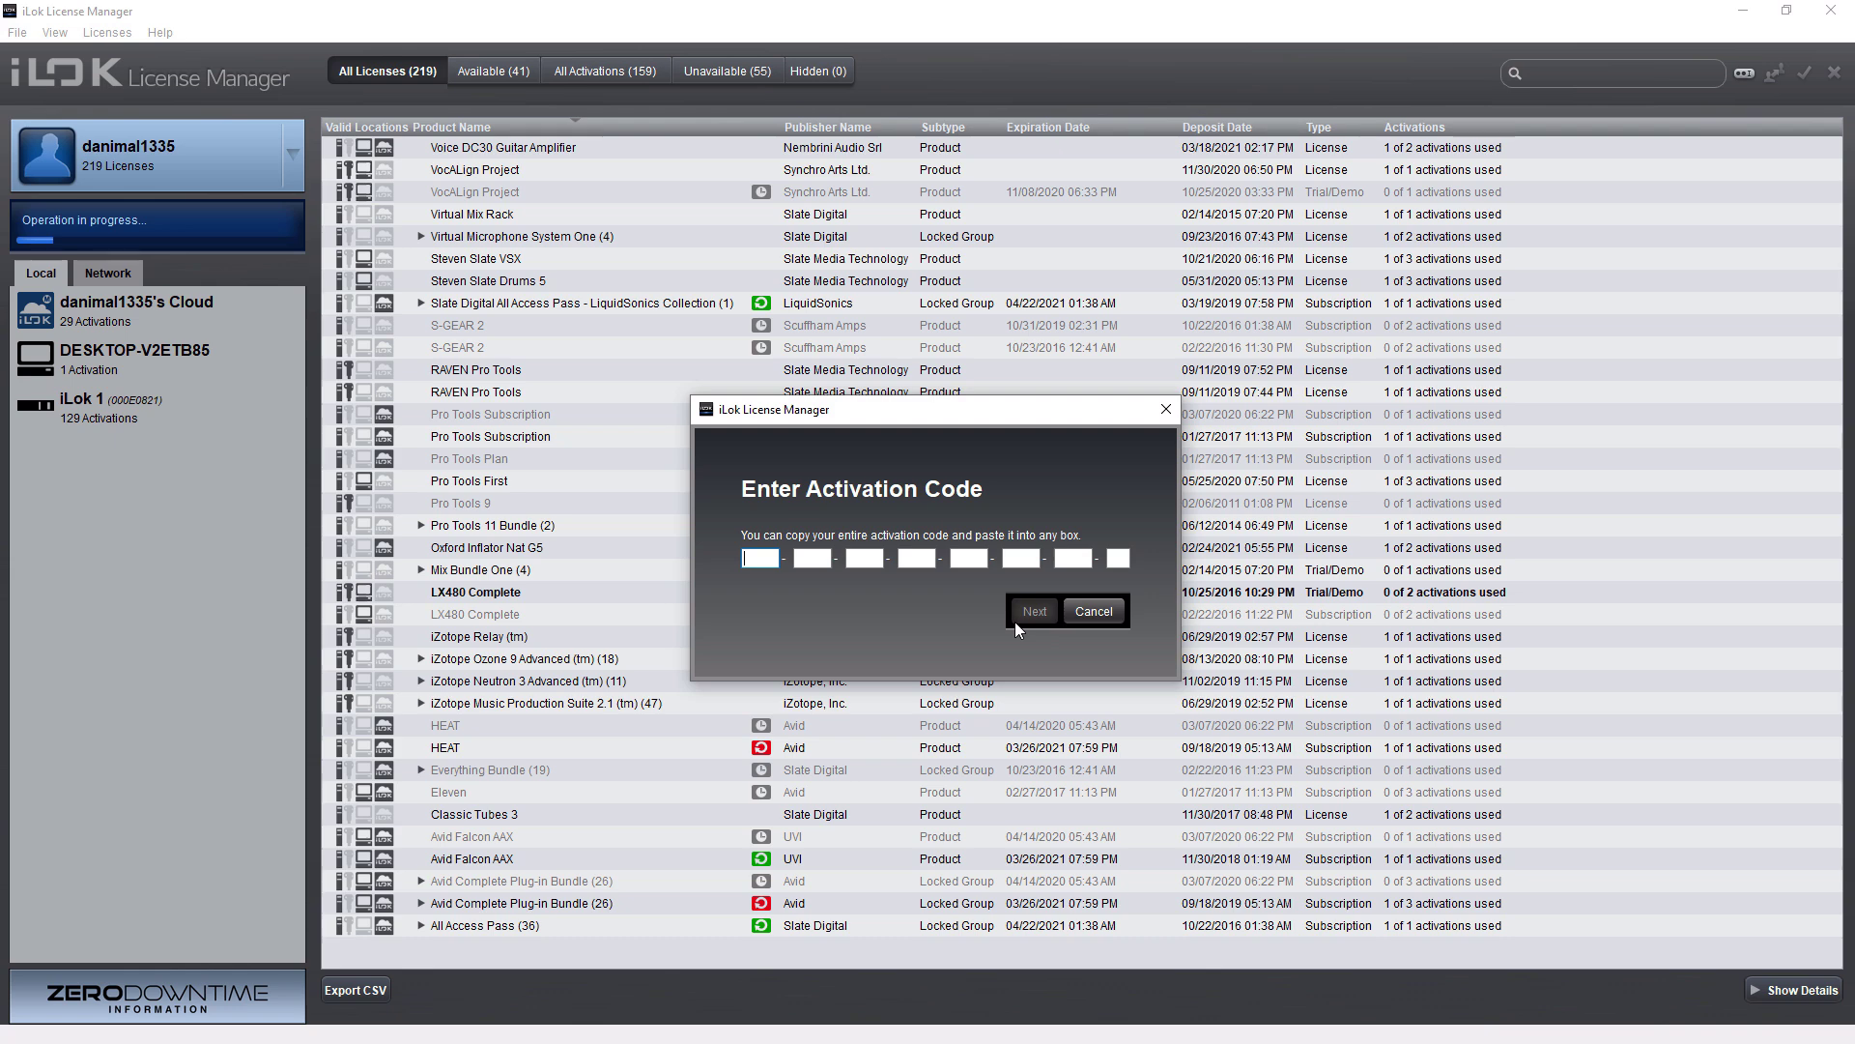
Cancel the activation code entry and move the transfer-activations help article window left.
{"action": "left_click", "coordinate": [1084, 609]}
{"action": "key", "text": "alt+Tab"}
{"action": "left_click_drag", "start_coordinate": [1032, 9], "coordinate": [629, 94]}
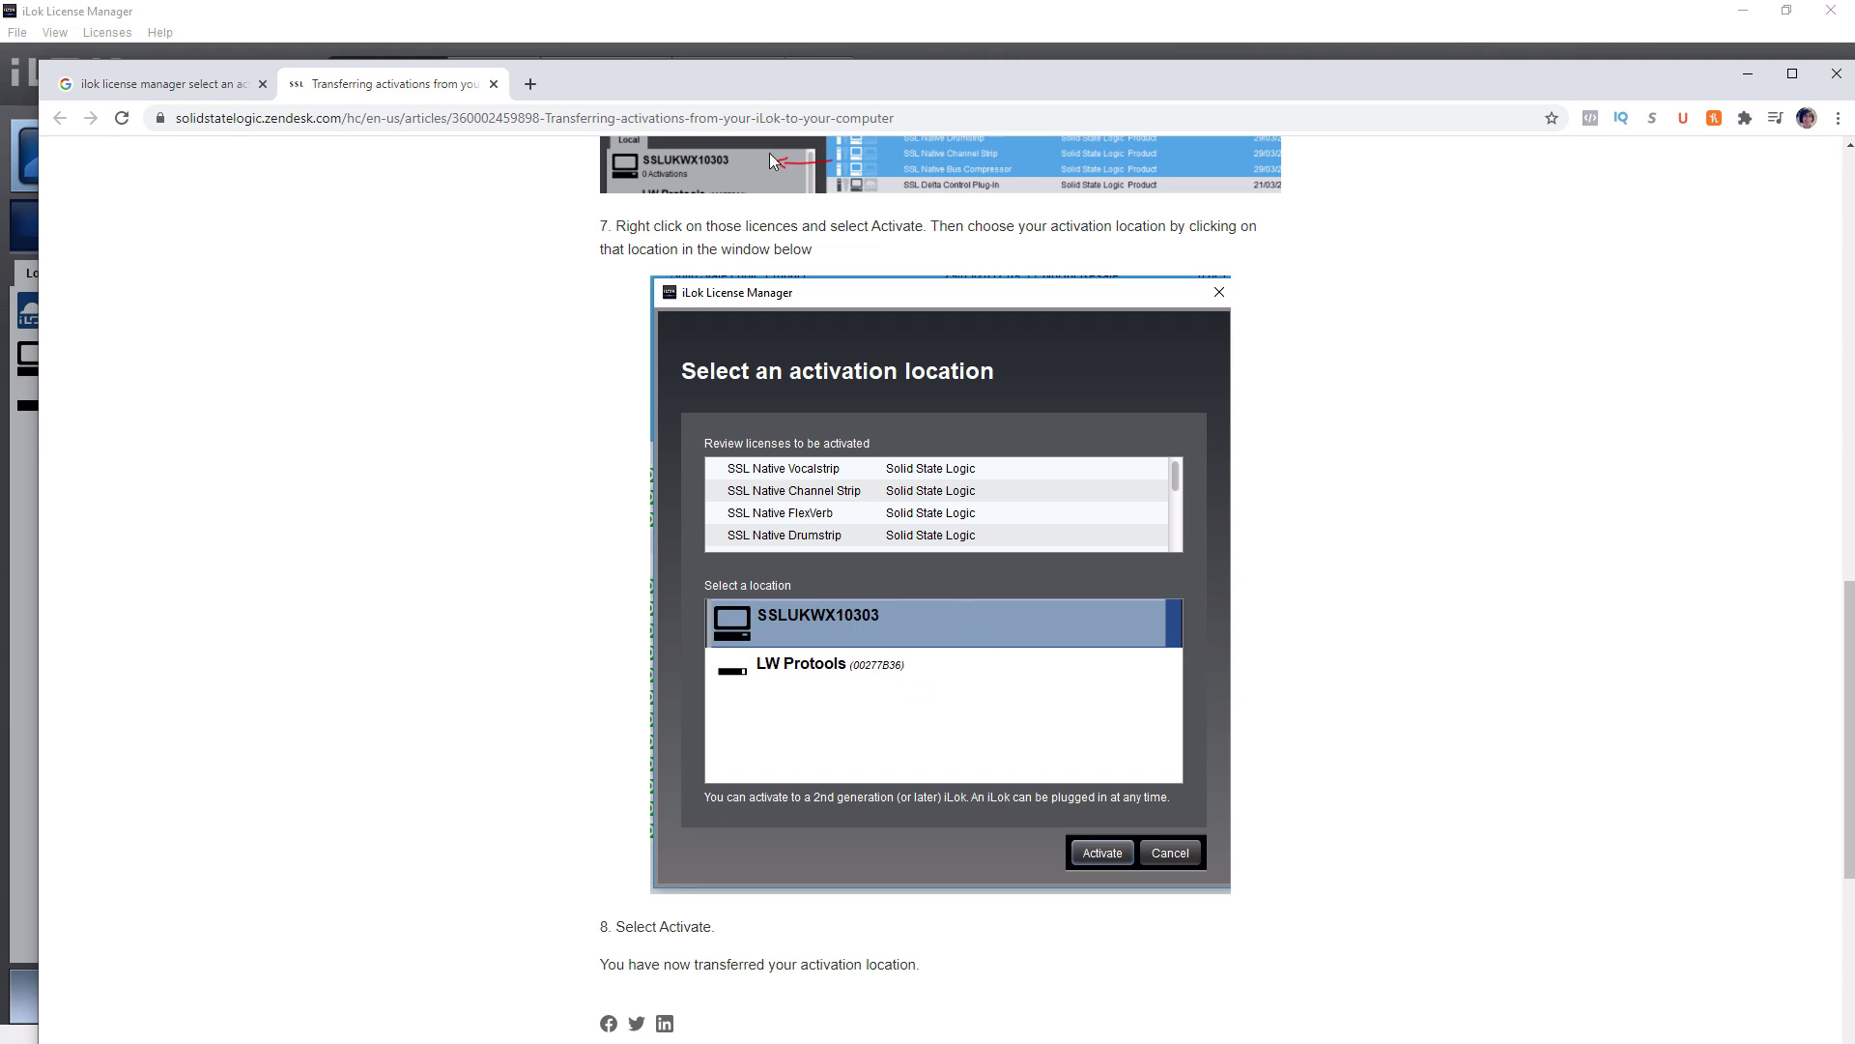
Put away the help article window to bring the license list back in front.
{"action": "left_click", "coordinate": [677, 11]}
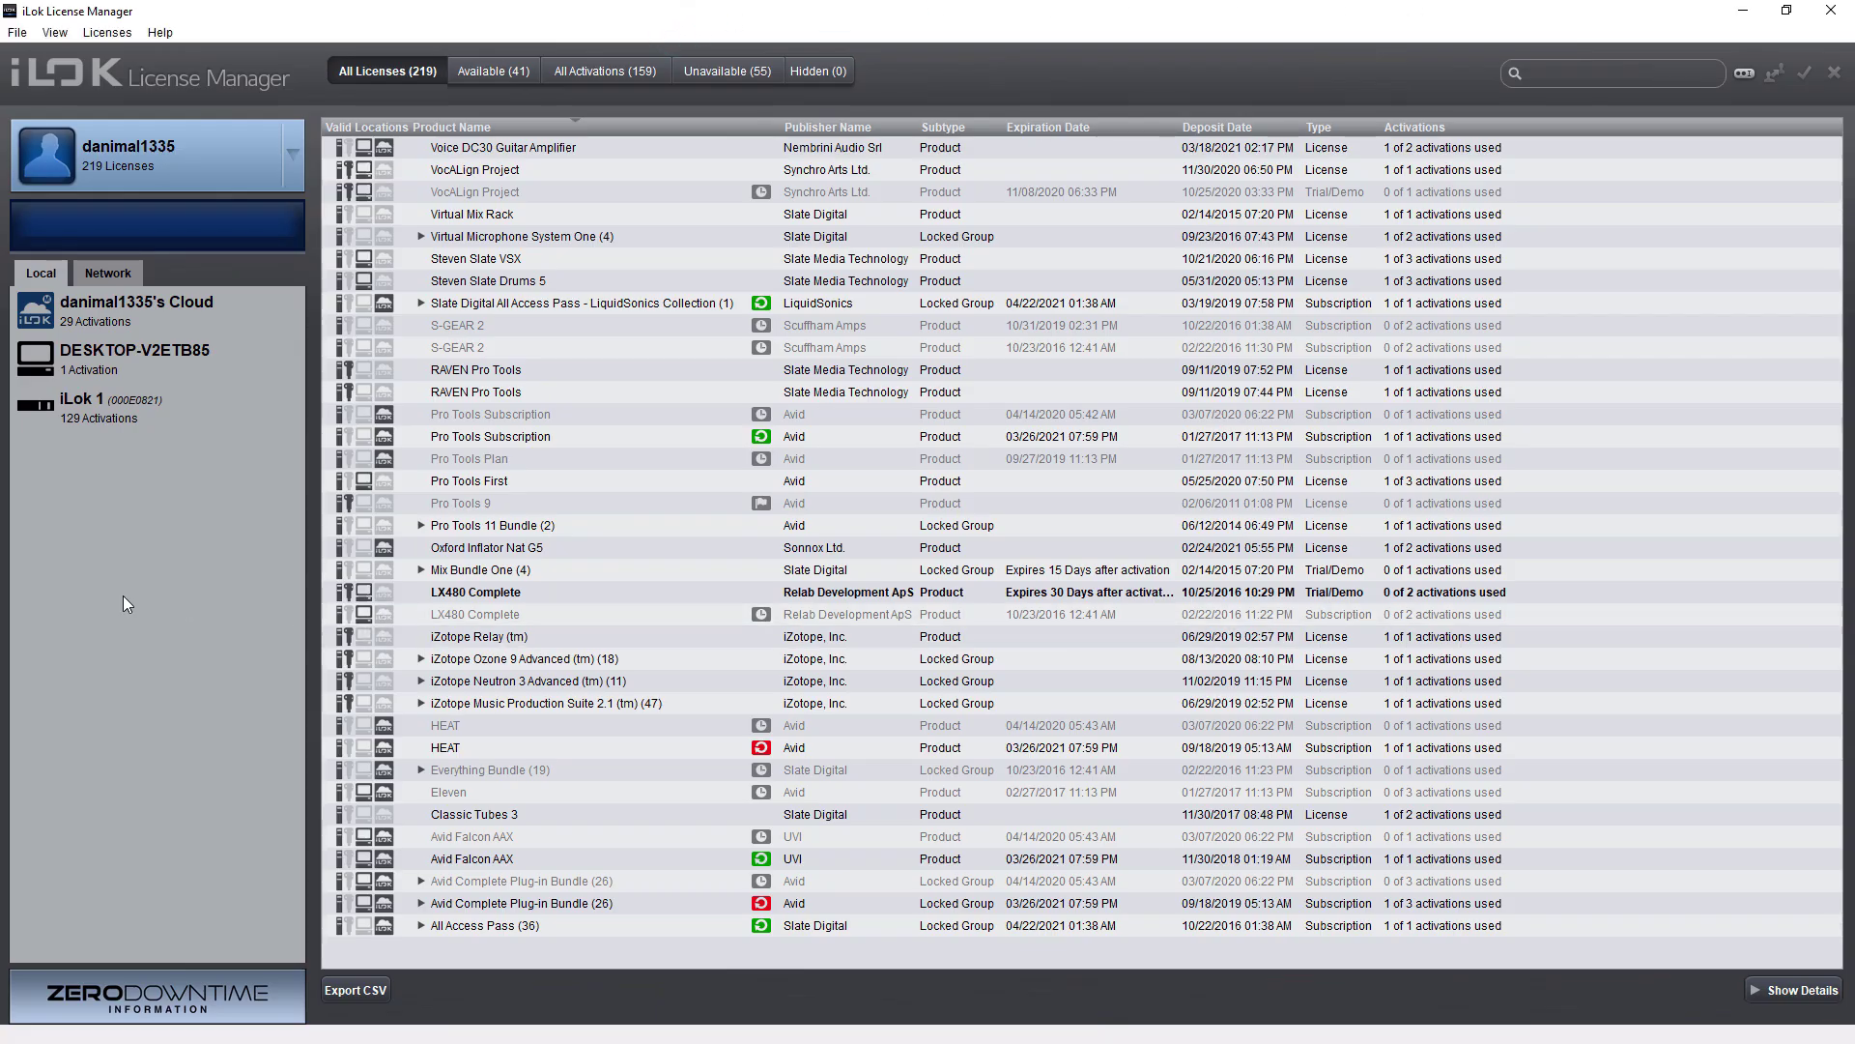
Select the Cloud location and close the cloud session via the File menu.
{"action": "left_click", "coordinate": [114, 317]}
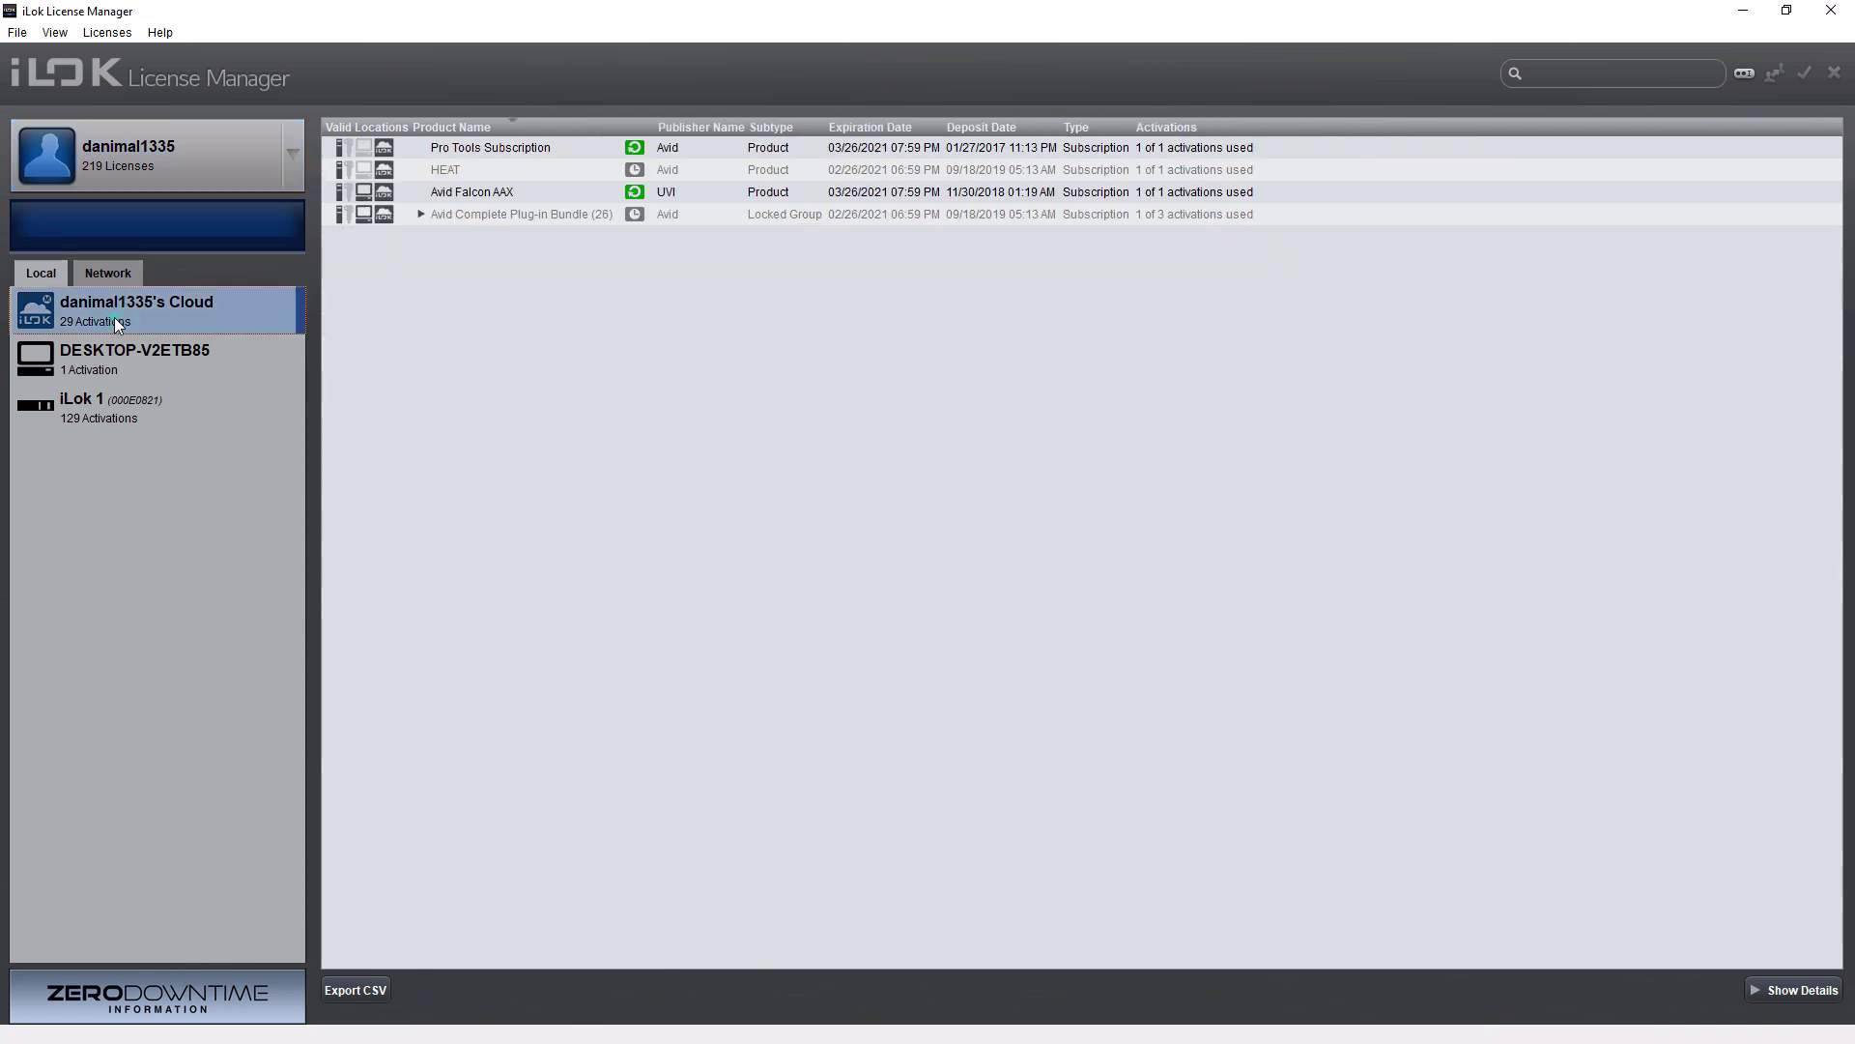
{"action": "left_click", "coordinate": [18, 33]}
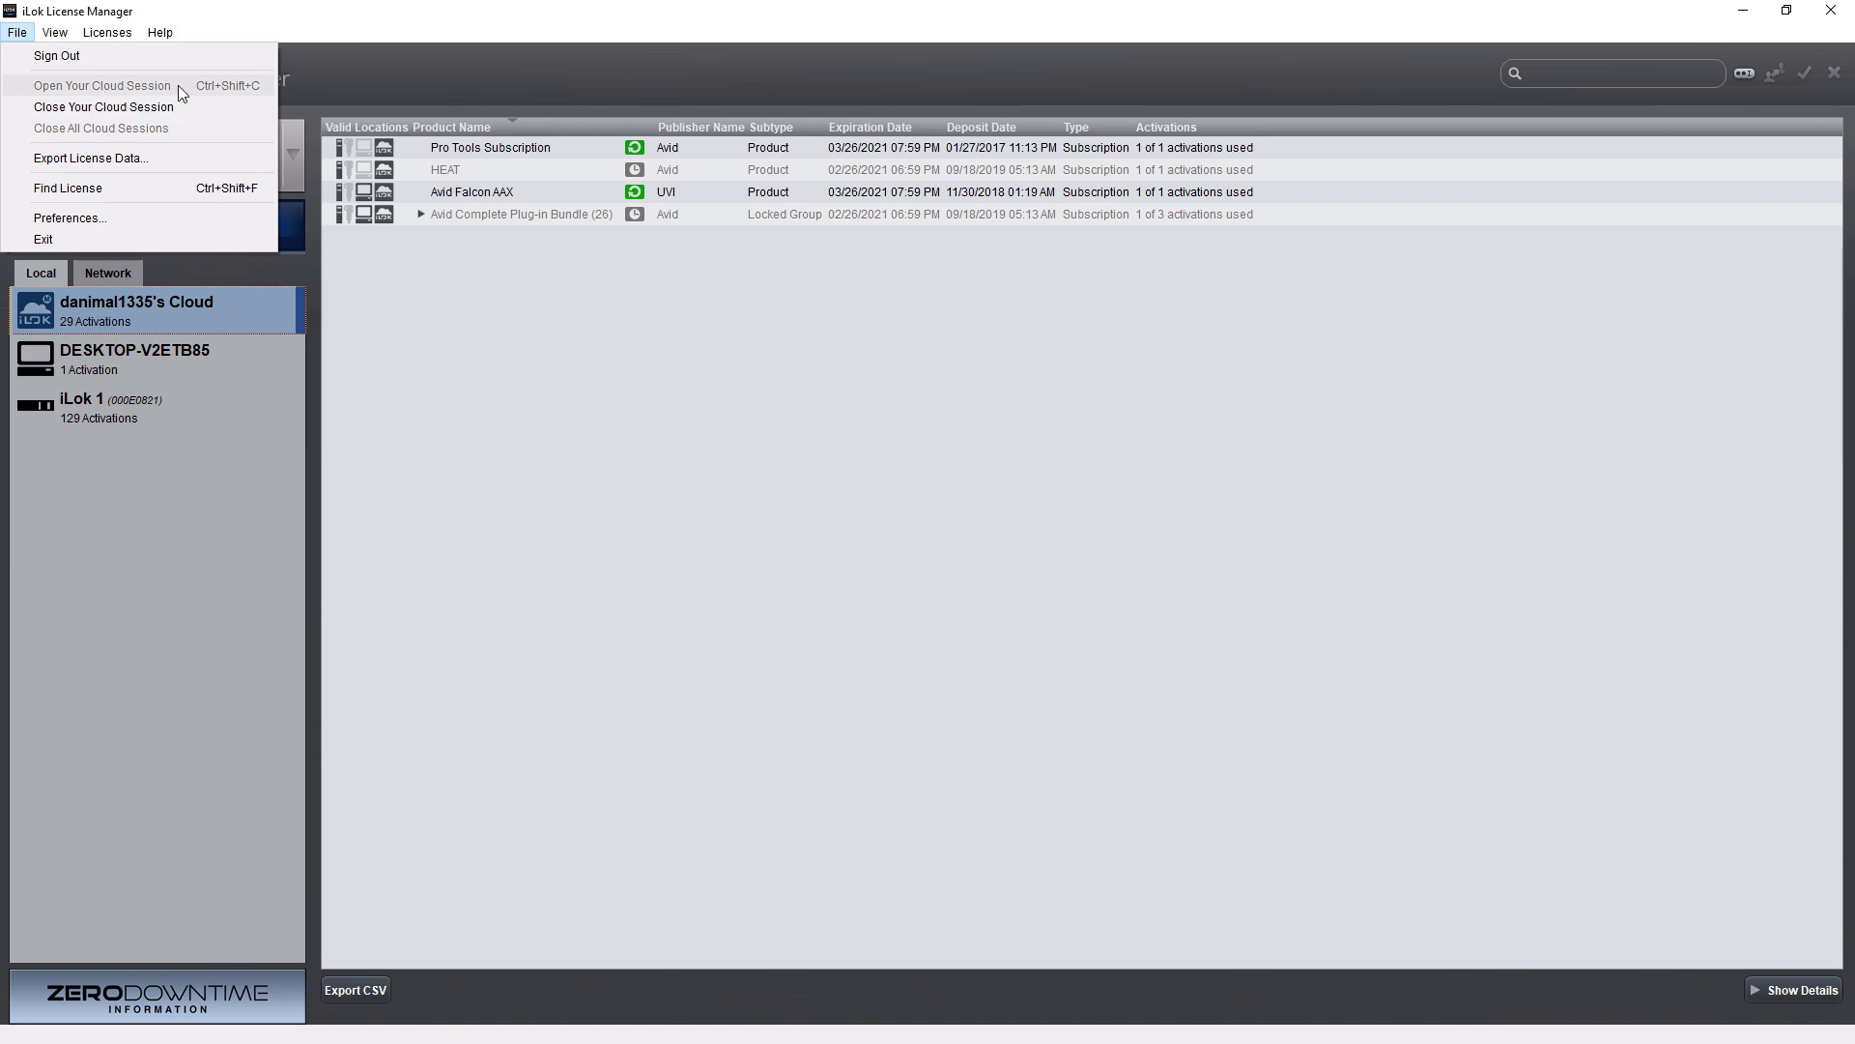
{"action": "left_click", "coordinate": [126, 107]}
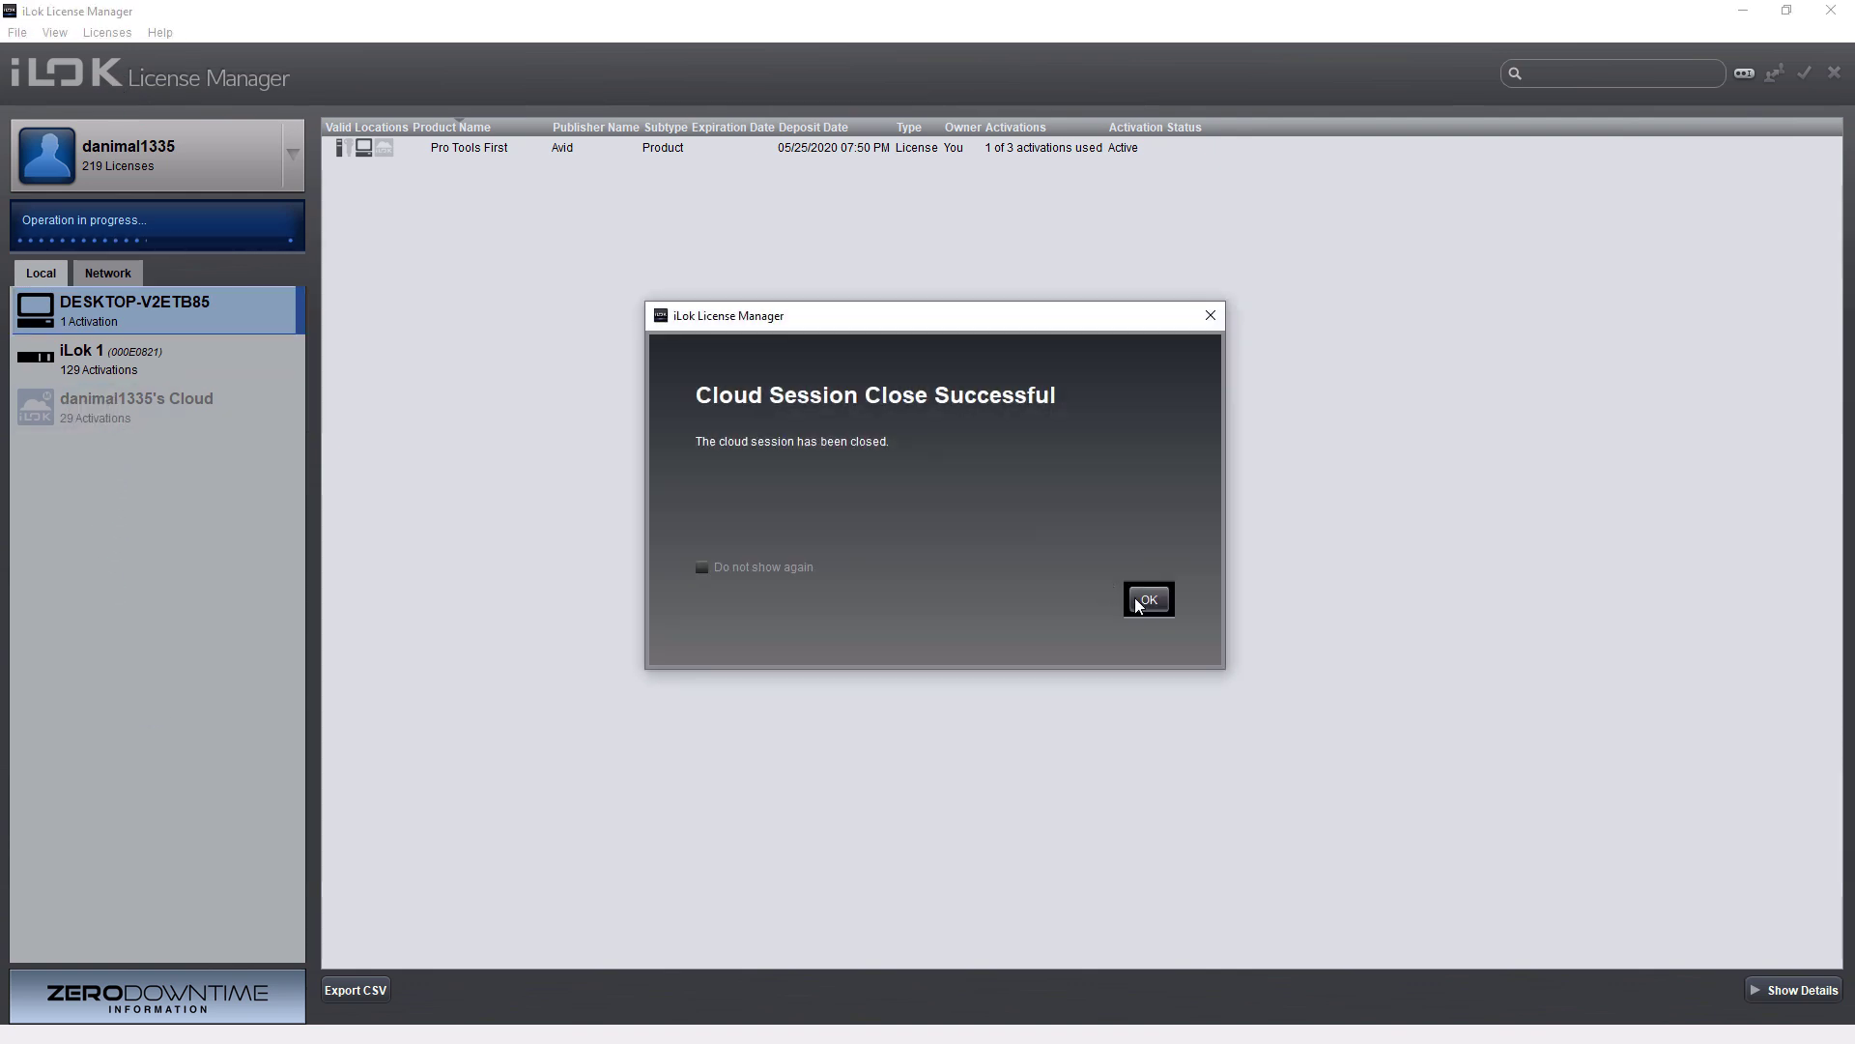
{"action": "left_click", "coordinate": [1148, 598]}
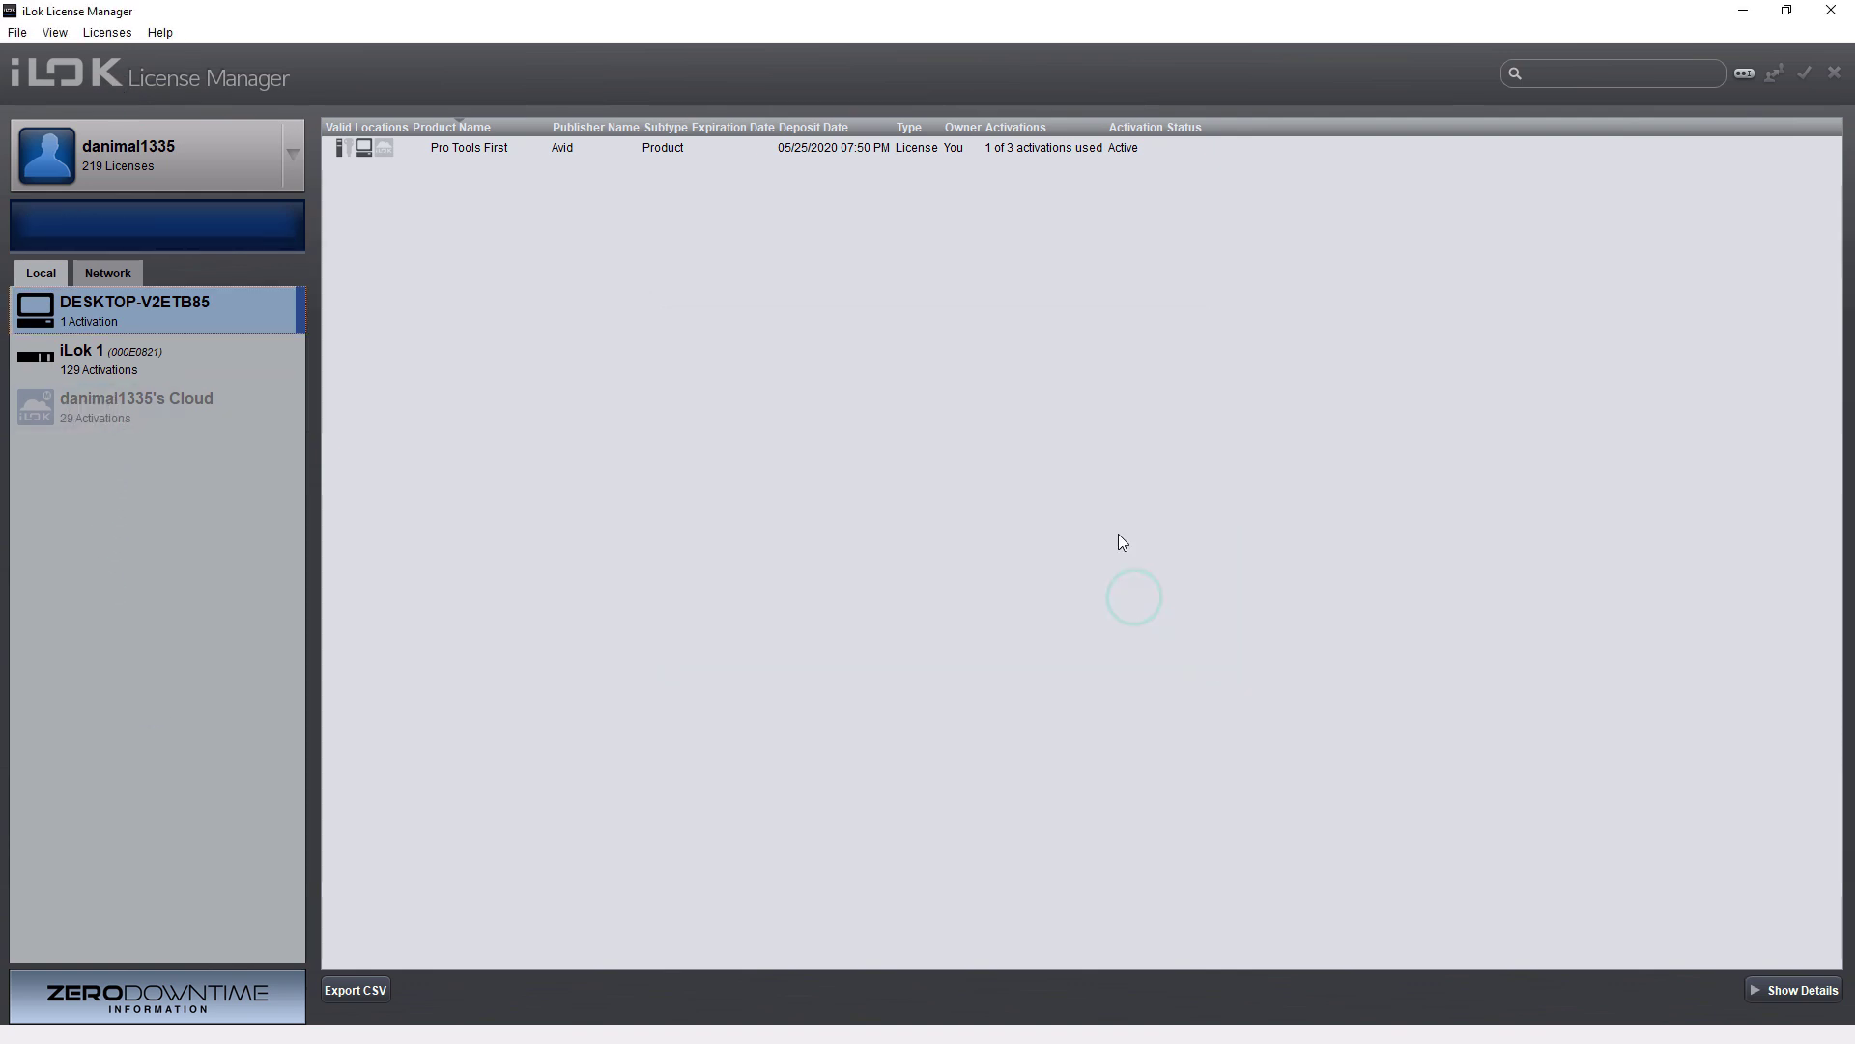
Reopen the cloud session so the Cloud location lists its four licenses again.
{"action": "left_click", "coordinate": [18, 32]}
{"action": "left_click", "coordinate": [106, 86]}
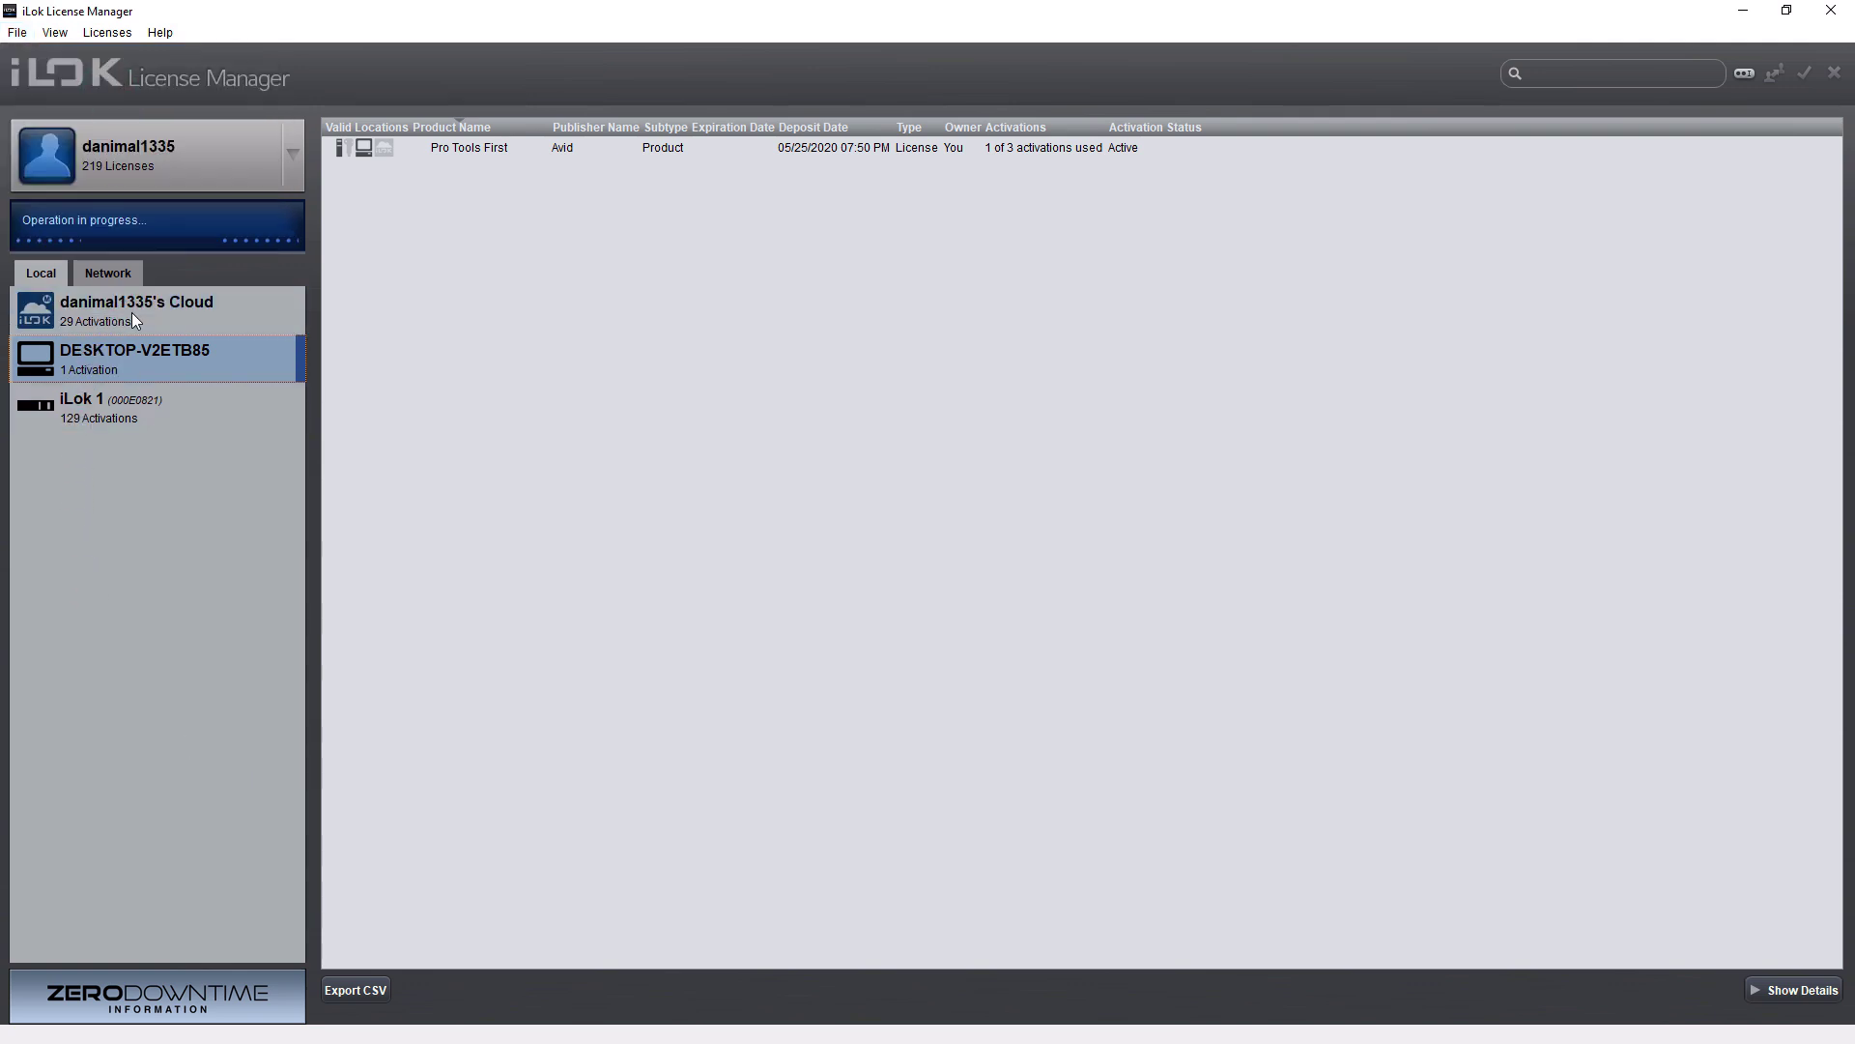
{"action": "left_click", "coordinate": [1148, 599]}
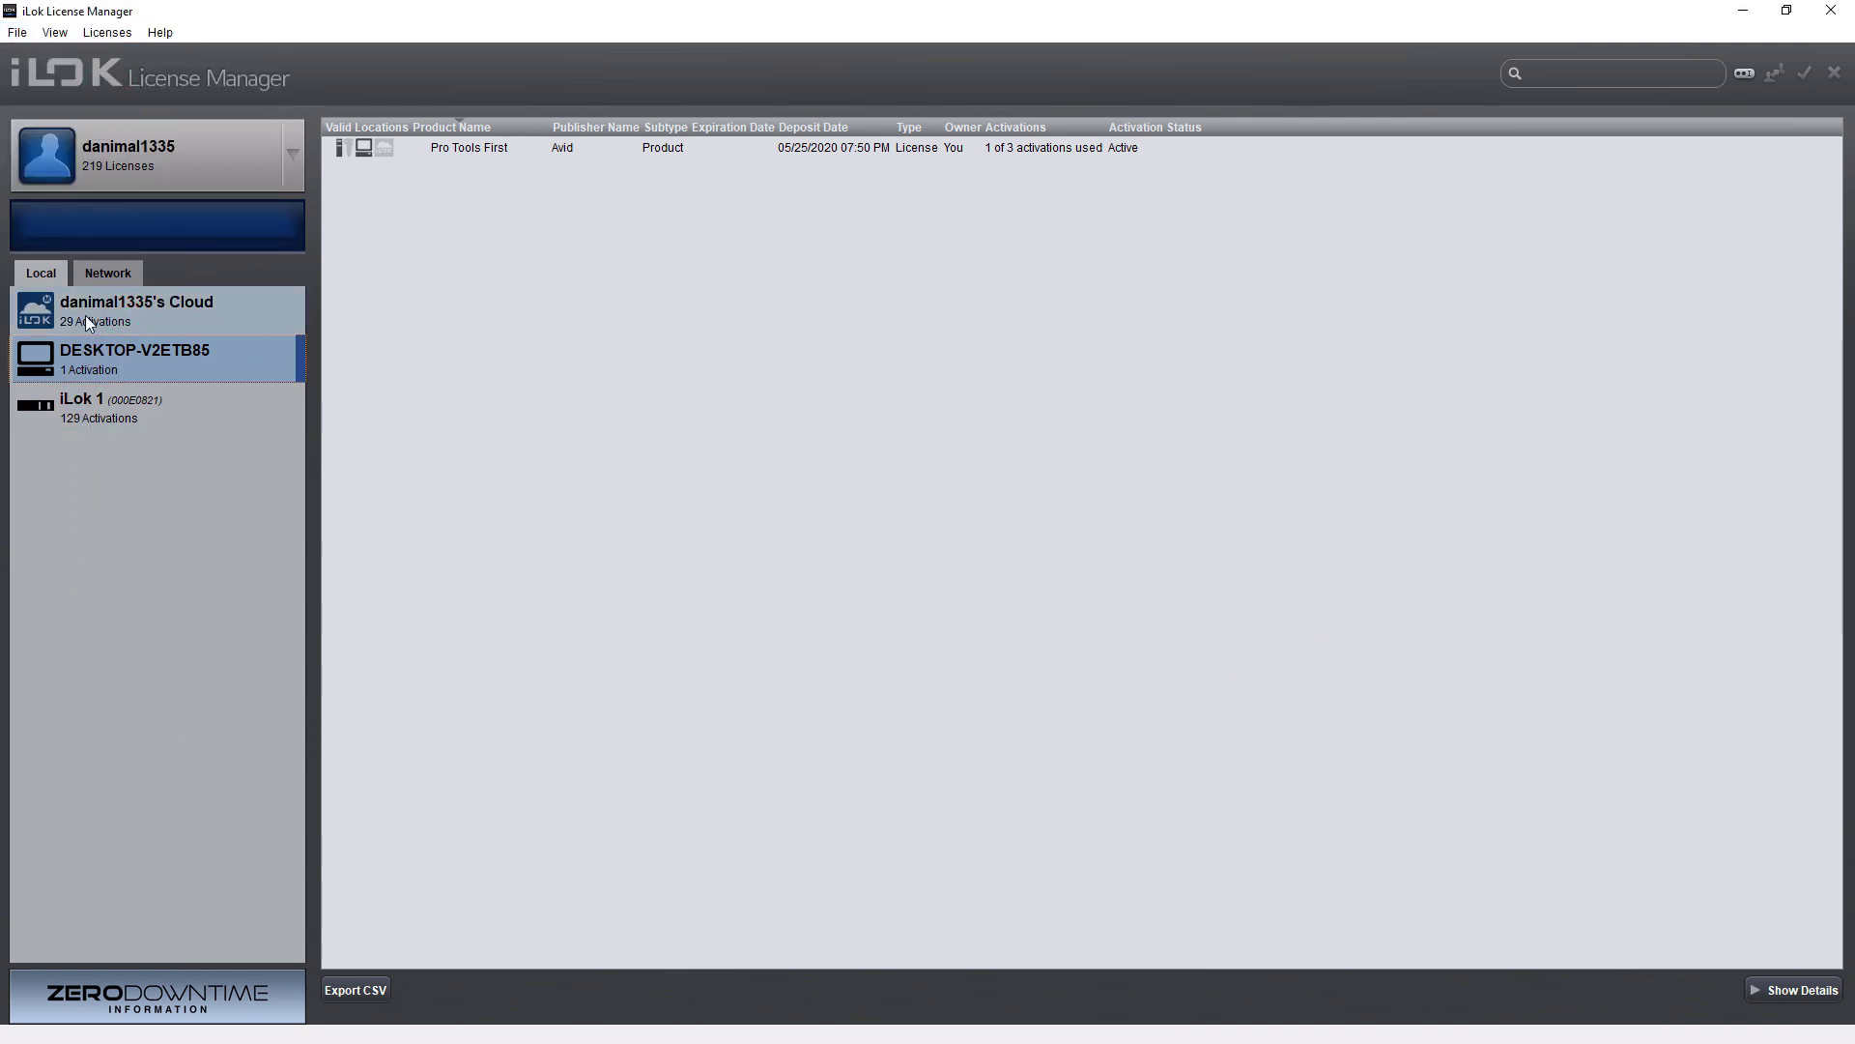
View the cloud location's four subscription licenses, then switch to the DESKTOP-V2ETB85 computer location.
{"action": "left_click", "coordinate": [77, 310]}
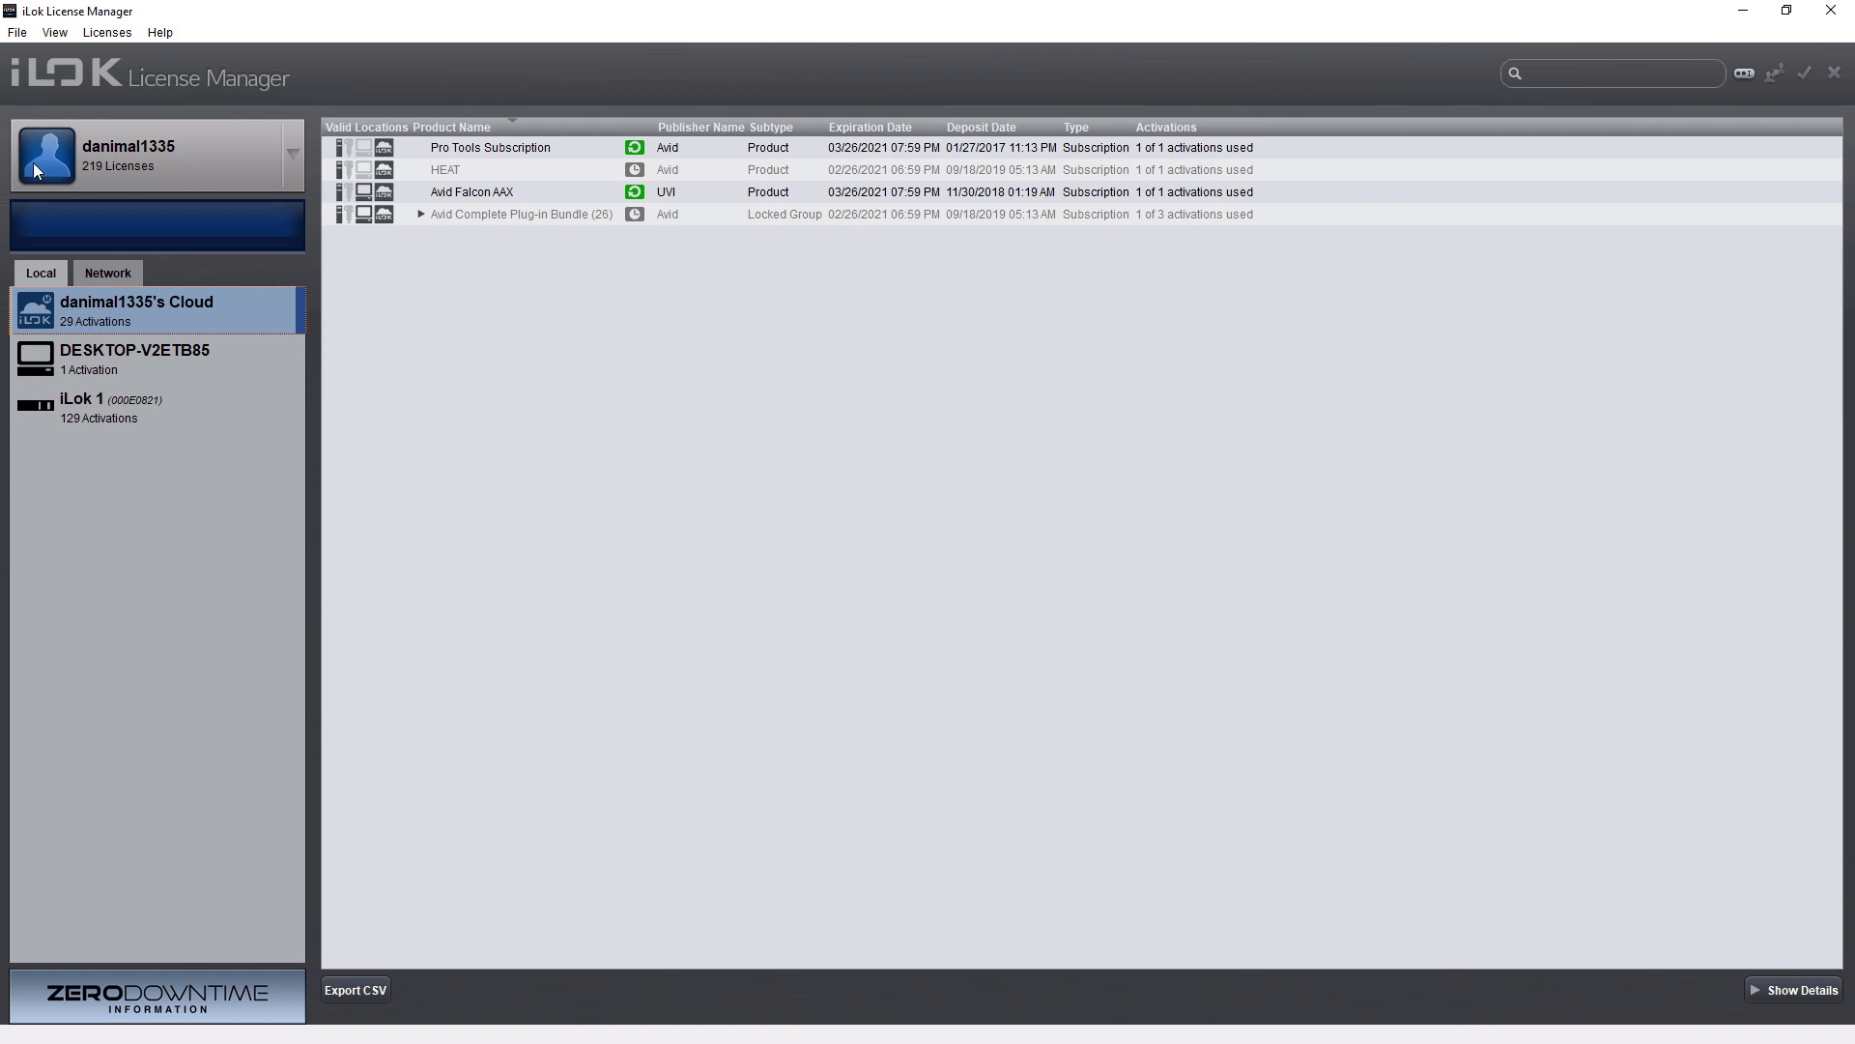
{"action": "left_click", "coordinate": [20, 34]}
{"action": "left_click", "coordinate": [608, 349]}
{"action": "left_click", "coordinate": [153, 369]}
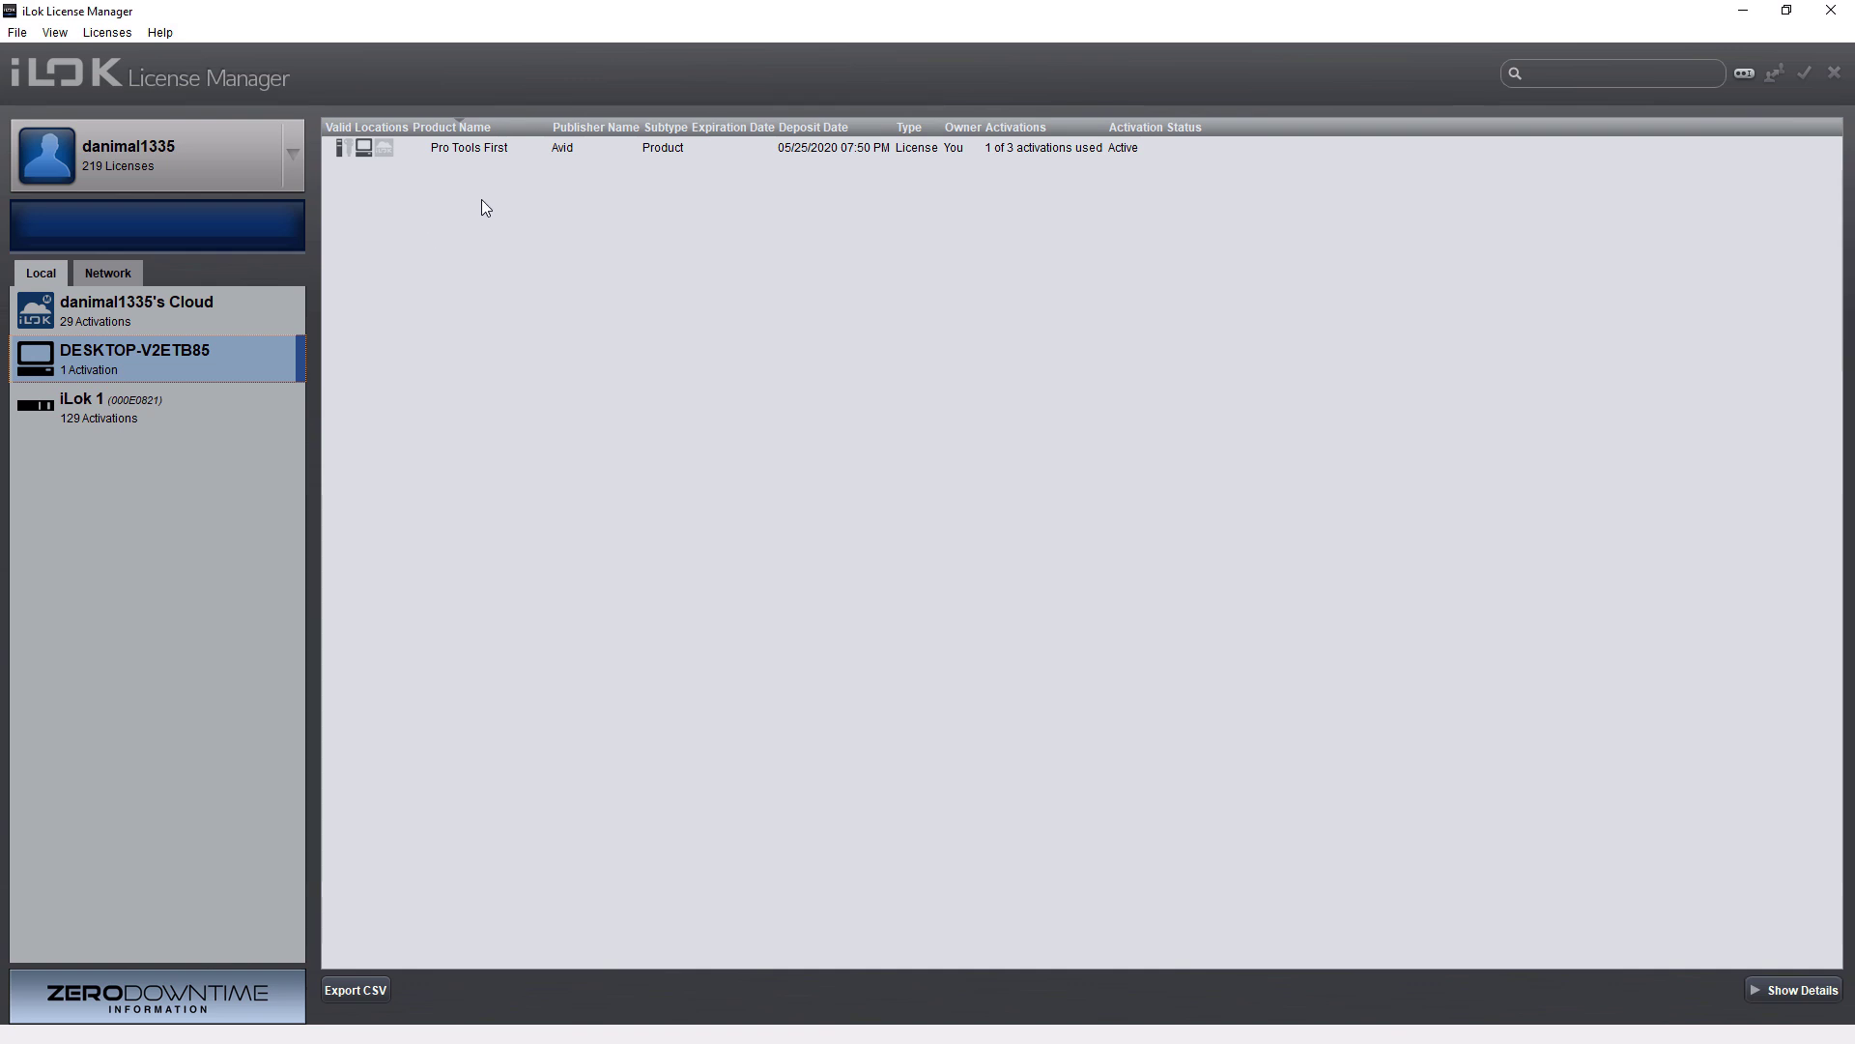
Drag the Pro Tools First license from DESKTOP-V2ETB85 onto iLok 1 and confirm the move.
{"action": "left_click", "coordinate": [501, 148]}
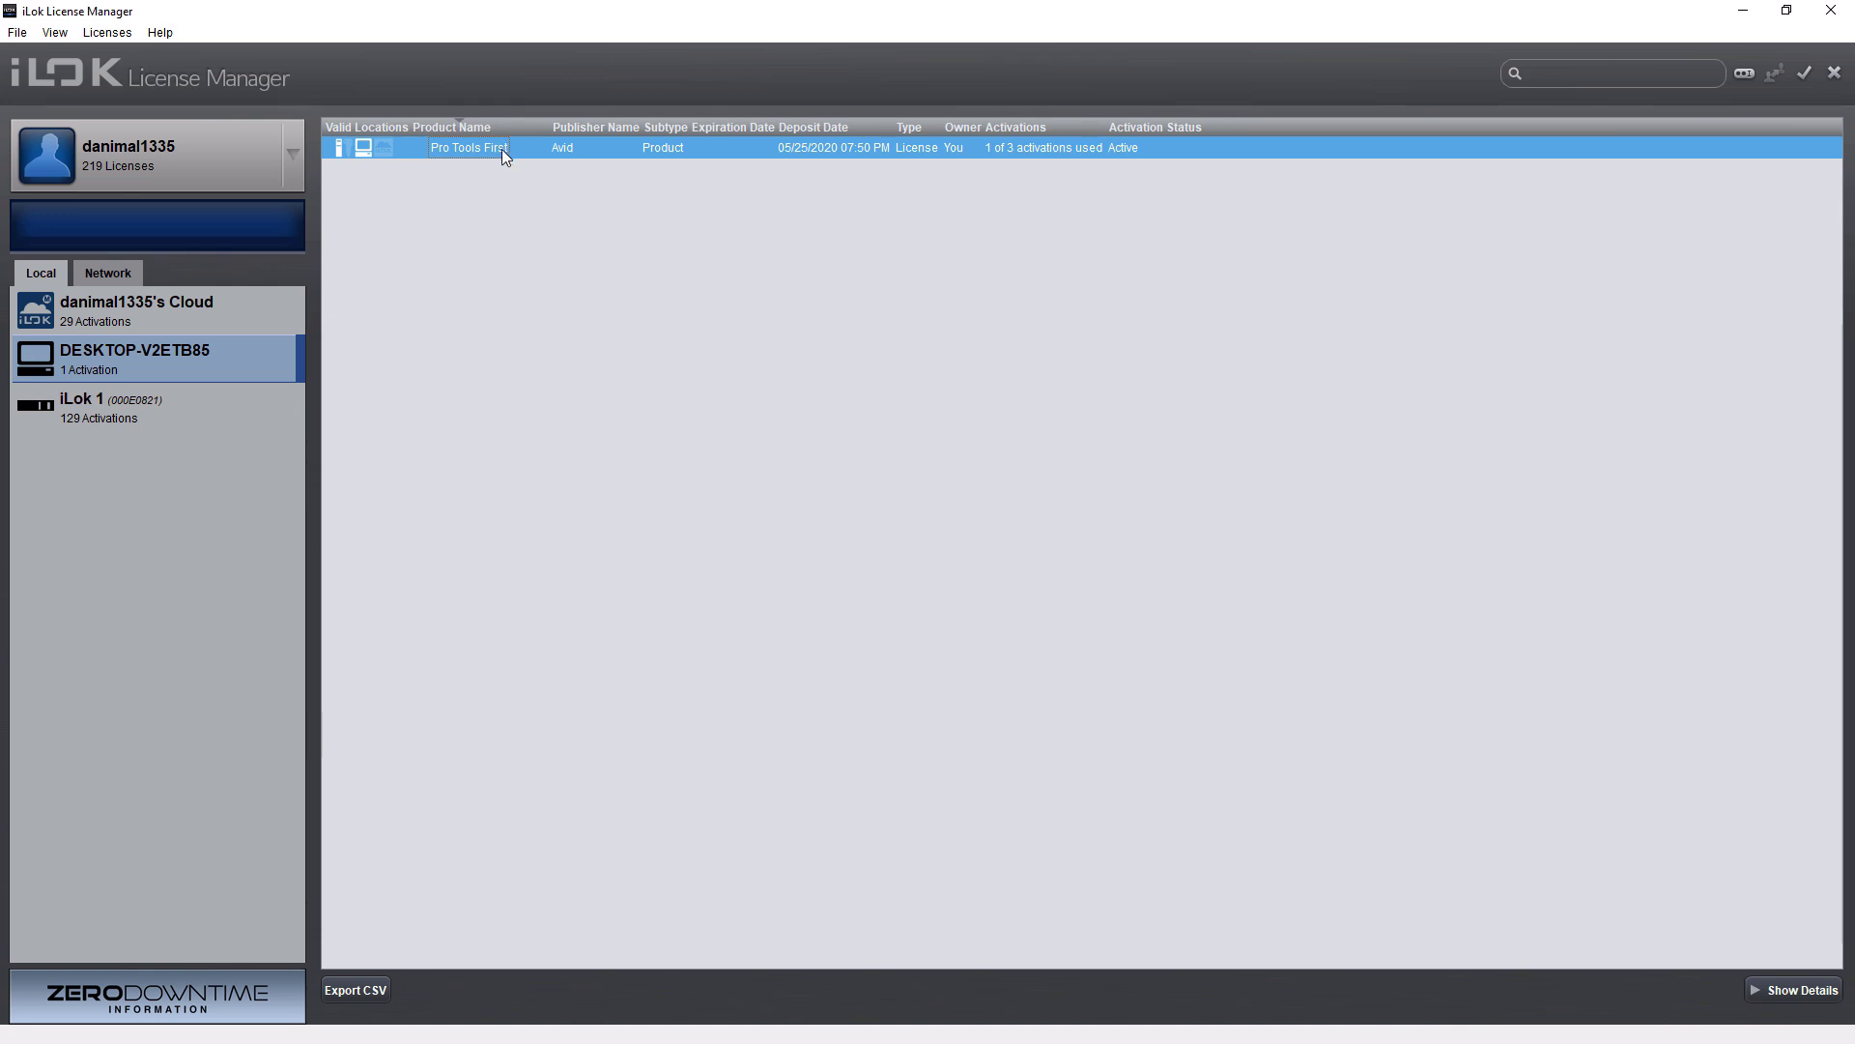
{"action": "left_click_drag", "start_coordinate": [501, 148], "coordinate": [114, 409]}
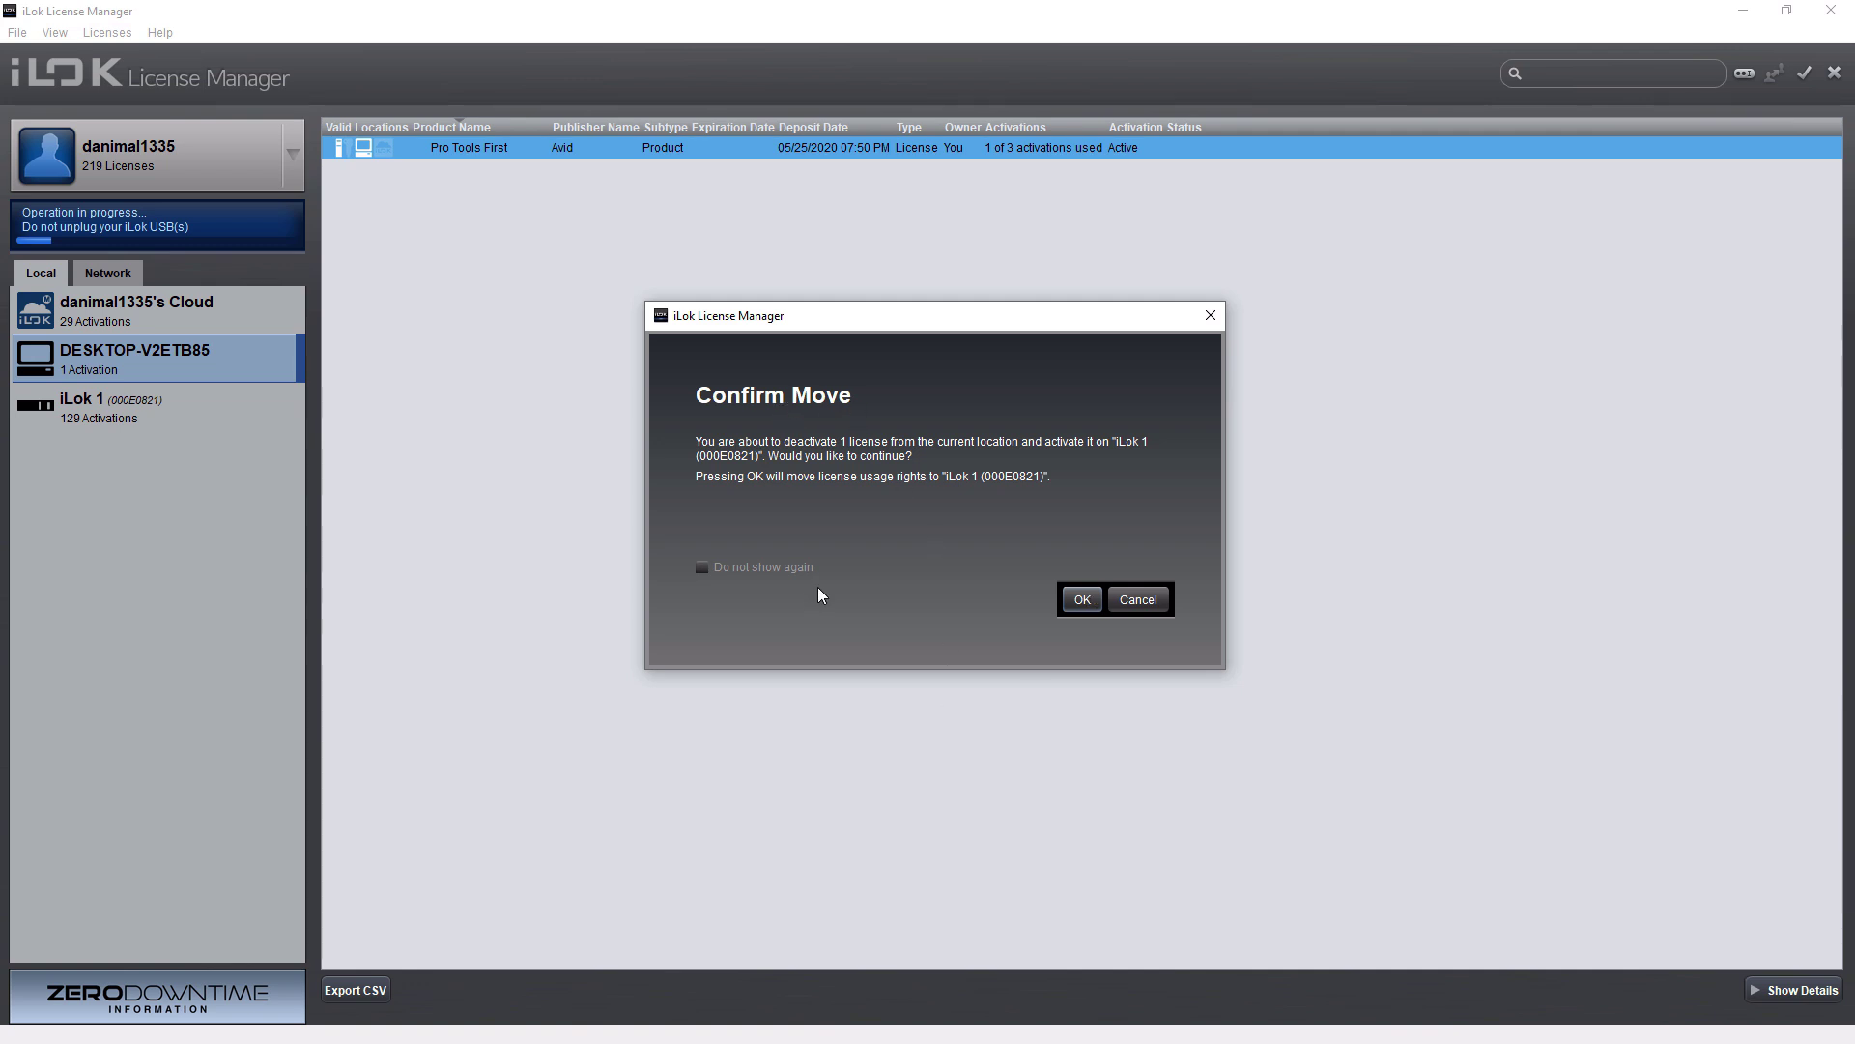
{"action": "left_click", "coordinate": [1148, 599]}
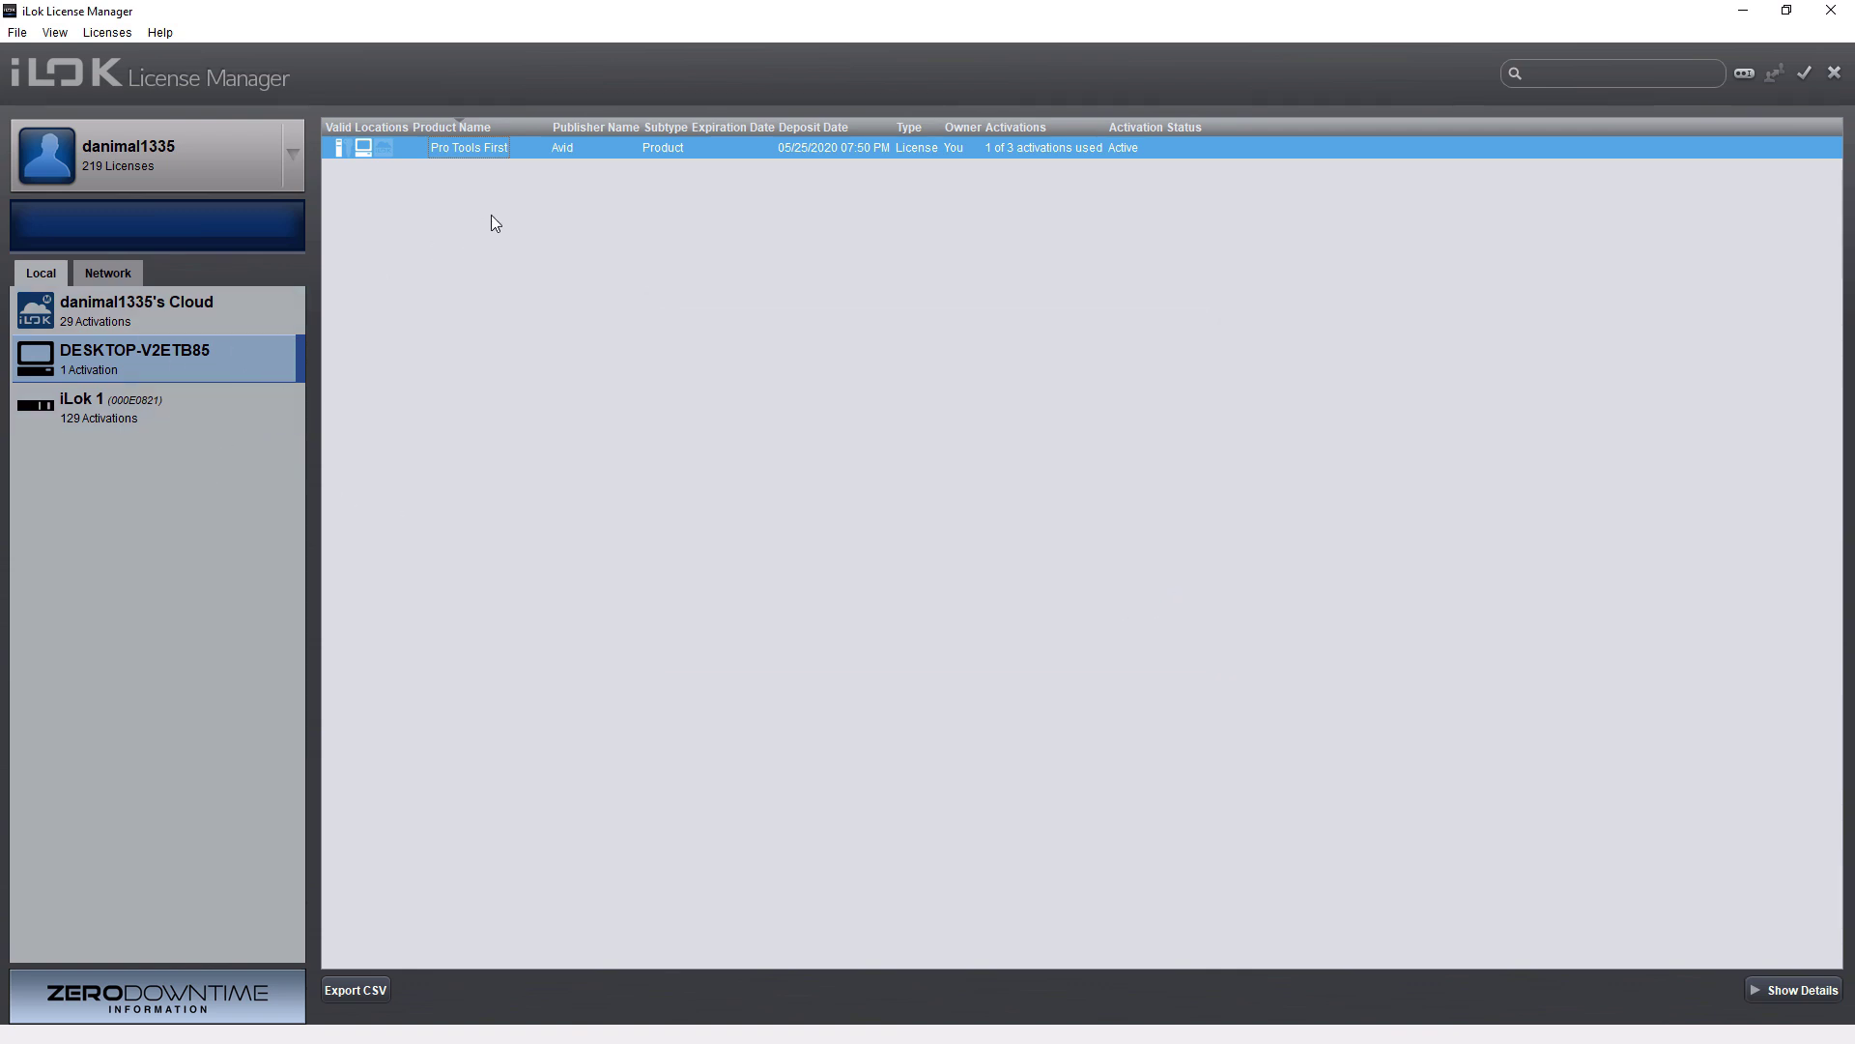
Glance at Pro Tools First's license actions, then list iLok 1's licenses including All Access Pass and iZotope bundles.
{"action": "right_click", "coordinate": [617, 155]}
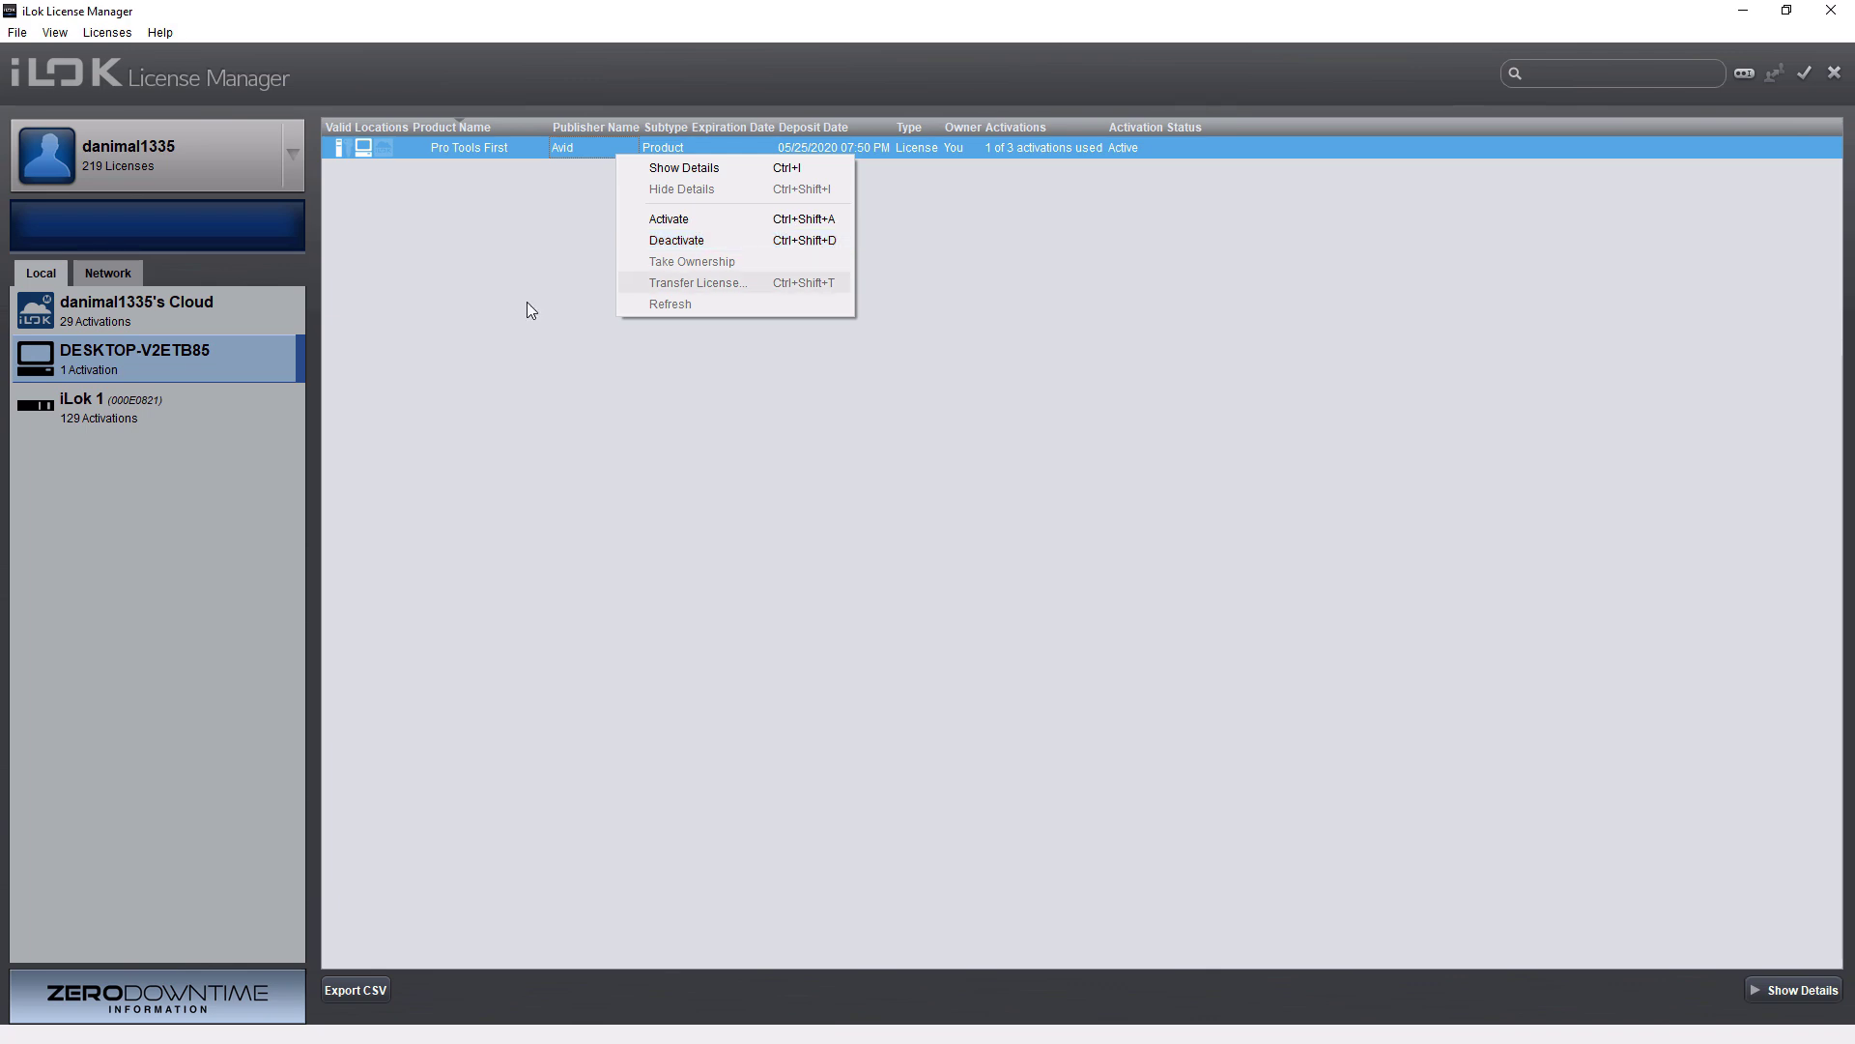
{"action": "left_click", "coordinate": [137, 155]}
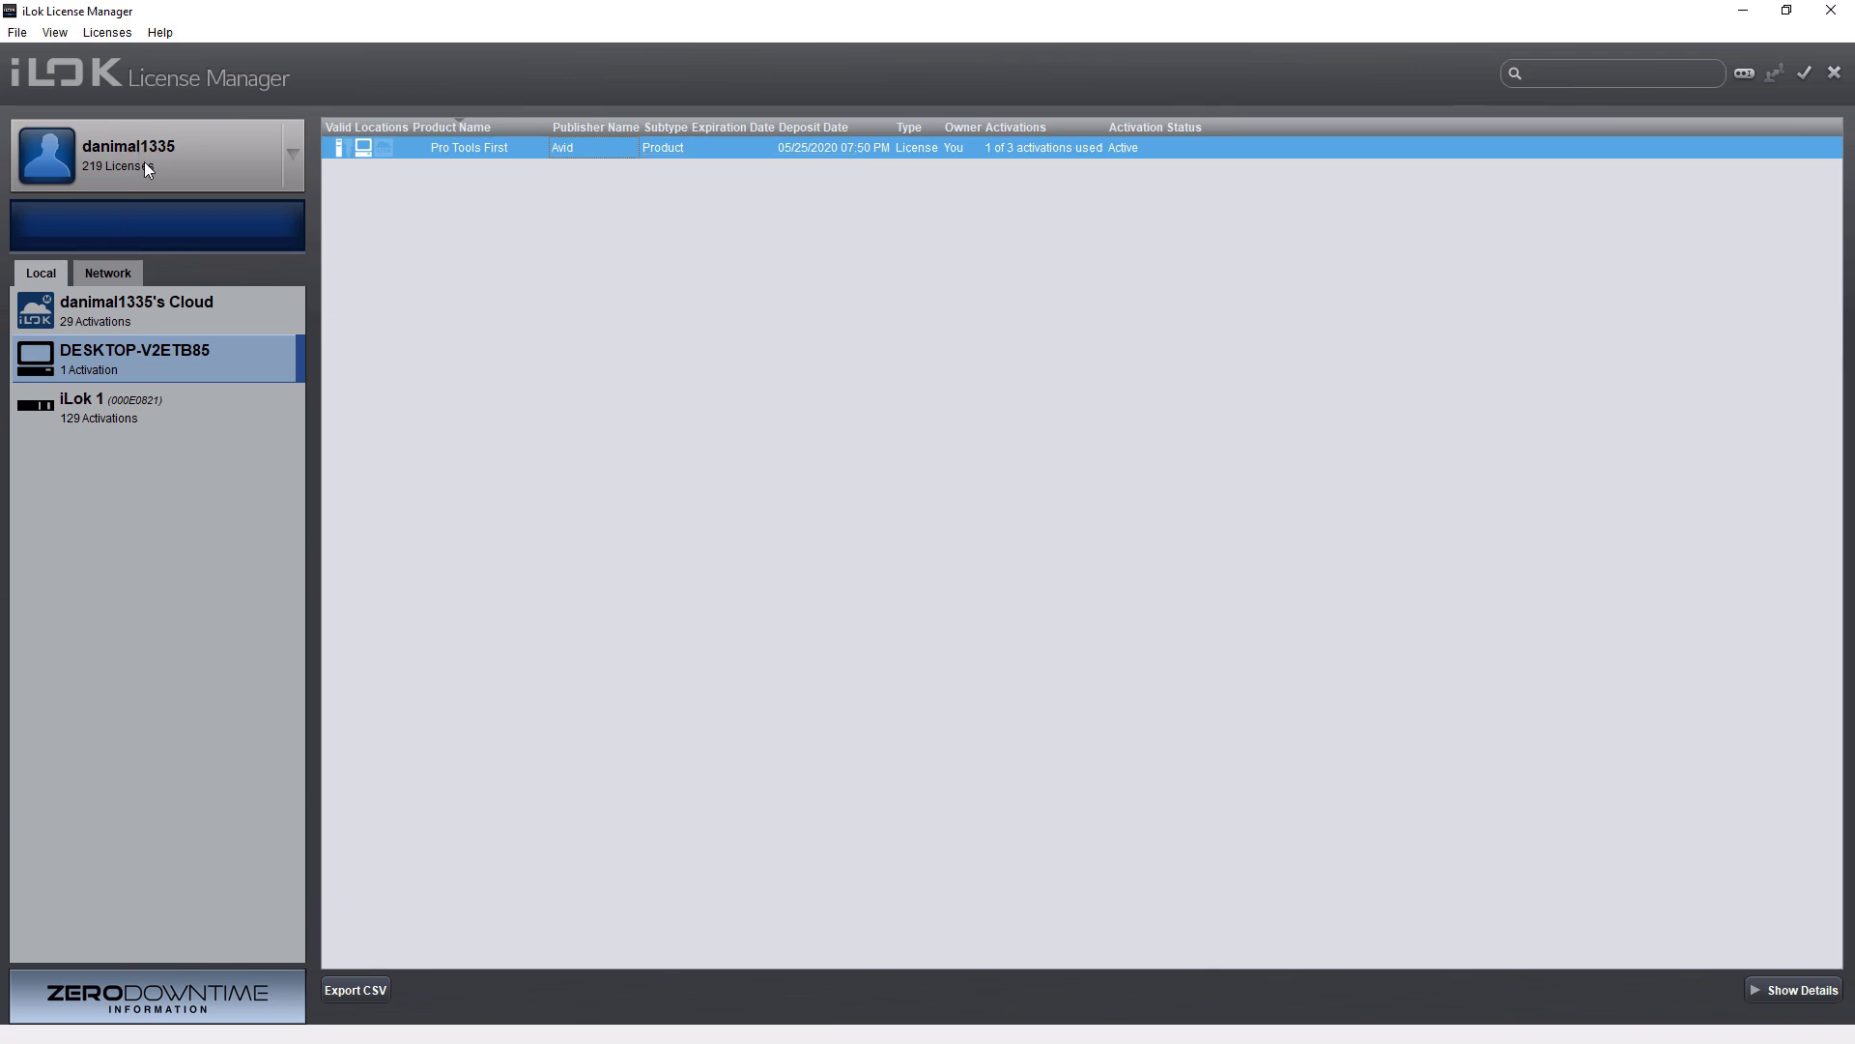
{"action": "left_click", "coordinate": [147, 166]}
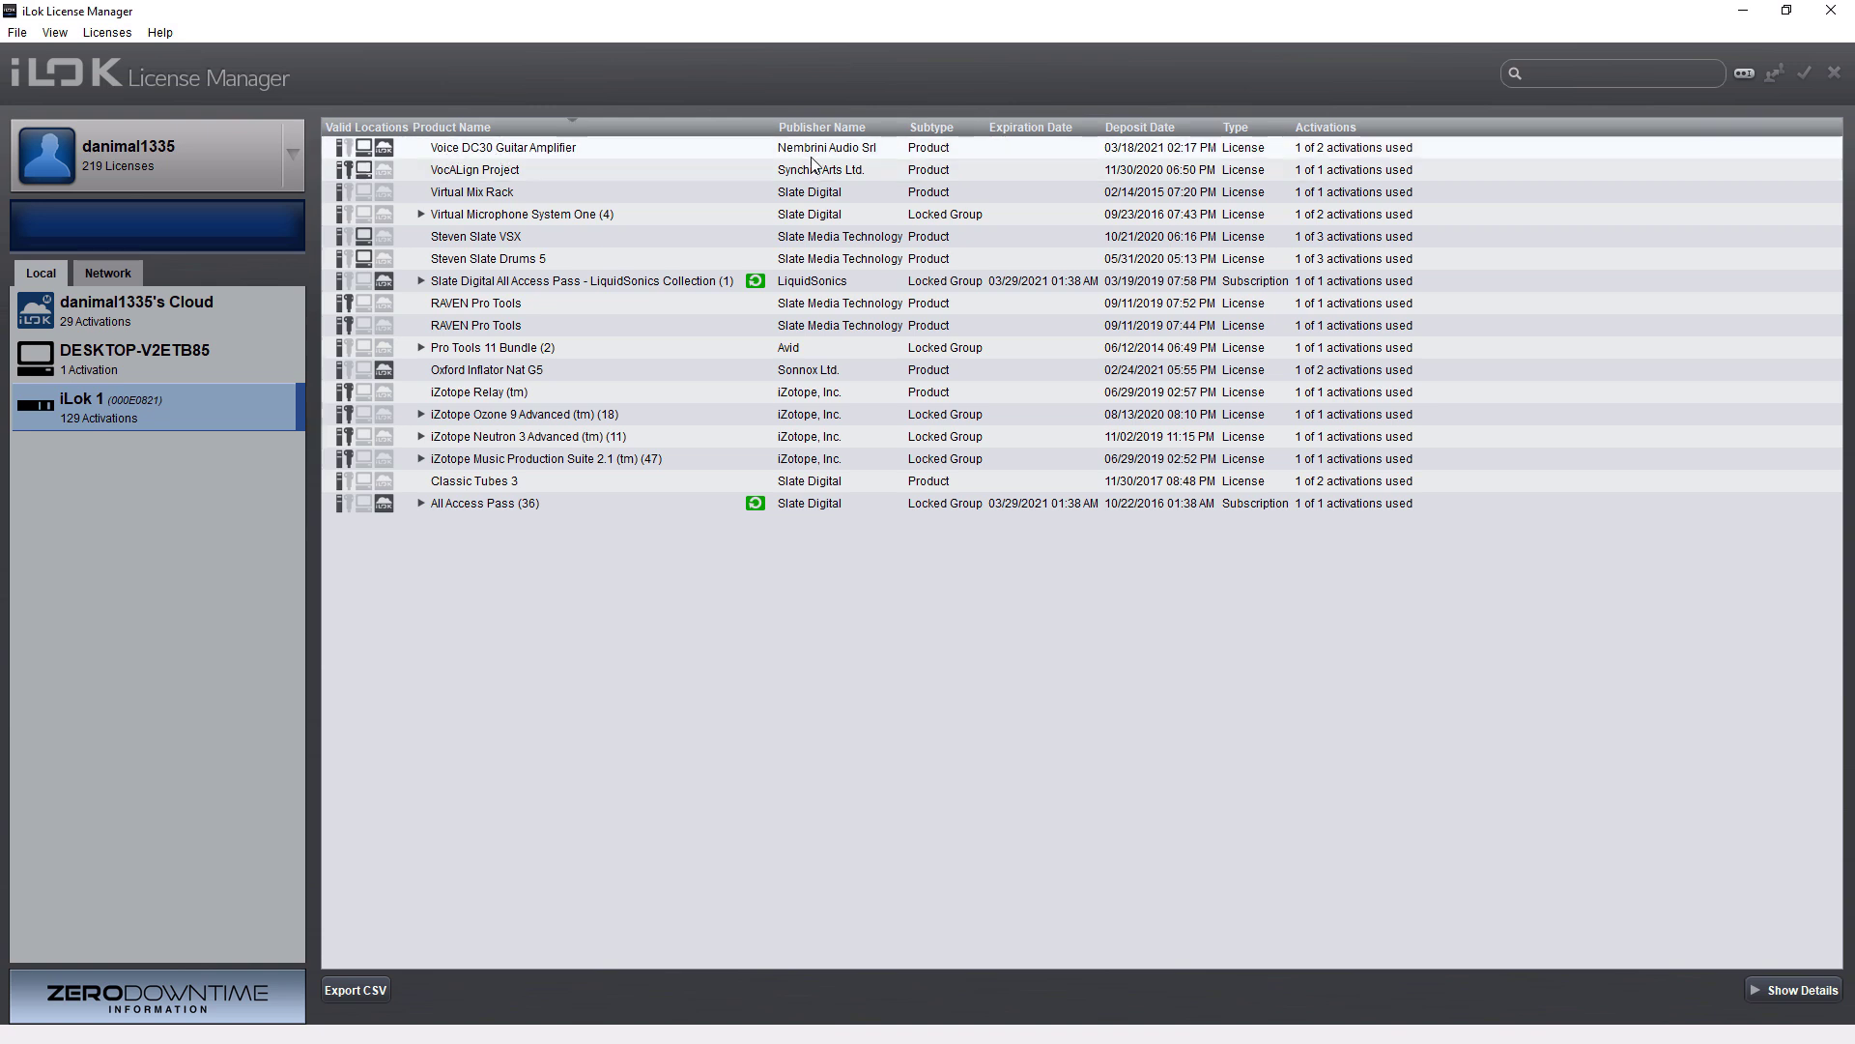
Open Voice DC30 Guitar Amplifier's details, showing it Active with 1 of 2 activations used.
{"action": "double_click", "coordinate": [554, 149]}
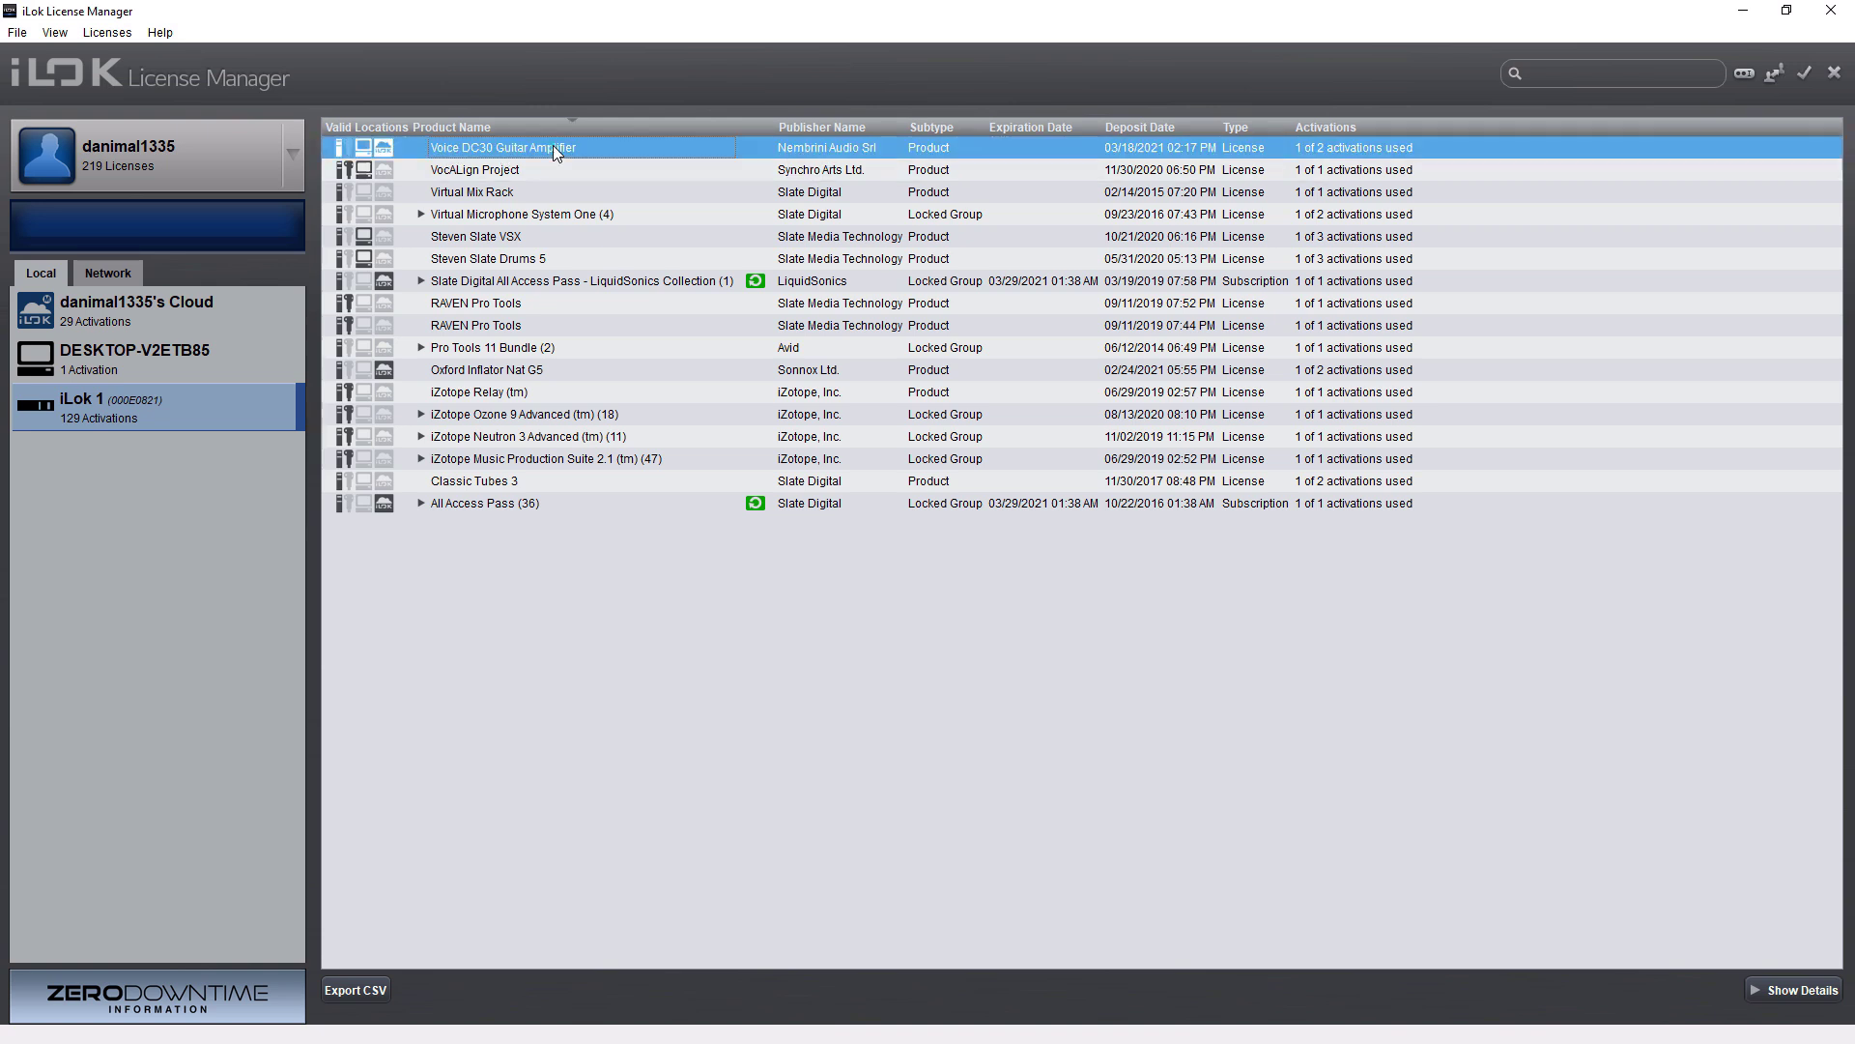